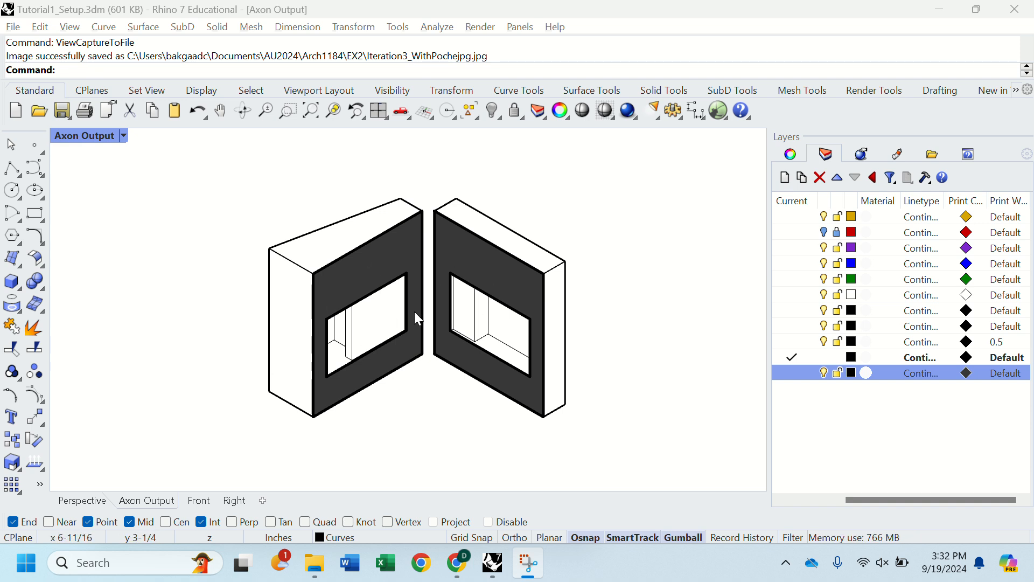
Show only the Perspective viewport and move the left purple block away from the right one along its Y axis.
double_click(96, 135)
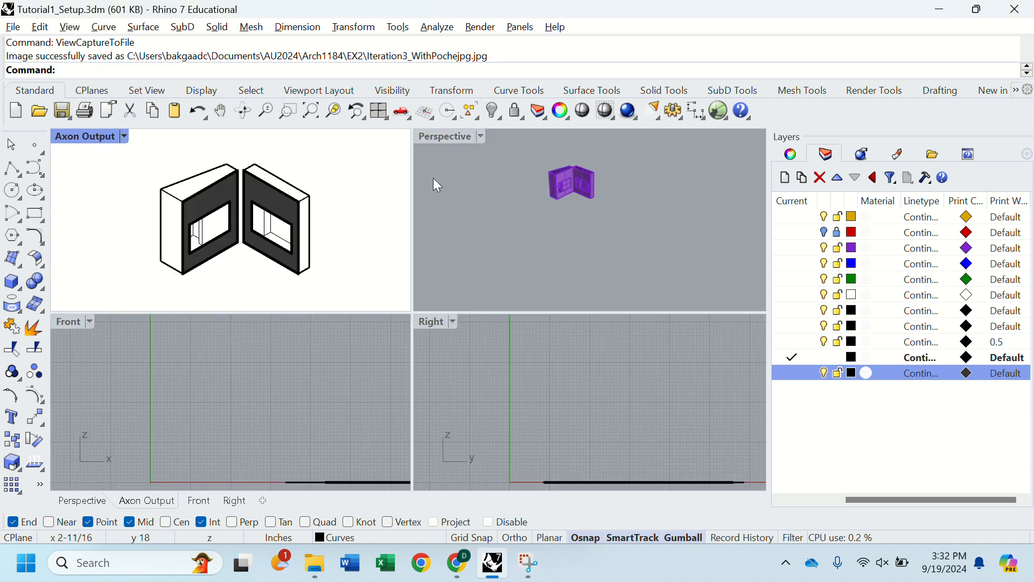
double_click(452, 138)
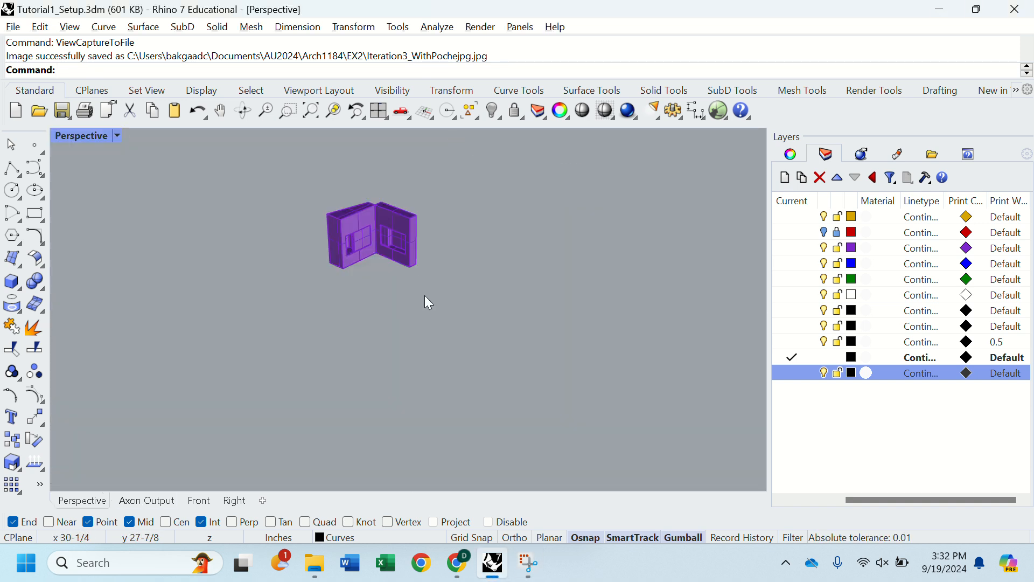
right_click_drag(365, 248, 381, 297)
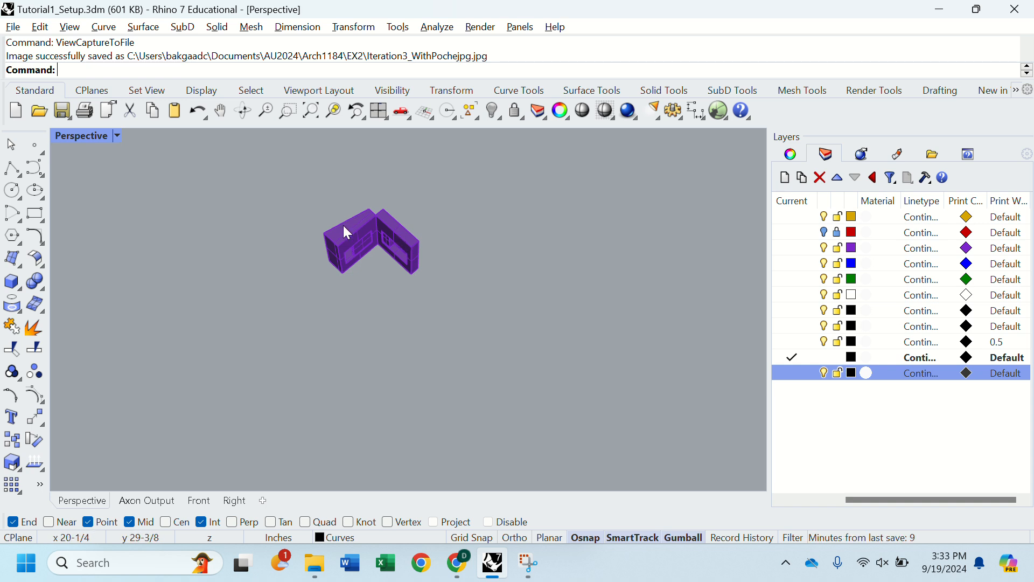
left_click(351, 249)
left_click_drag(384, 214, 369, 226)
Move the right purple block farther away along the X axis so the two halves are clearly separated.
left_click(399, 281)
left_click(396, 244)
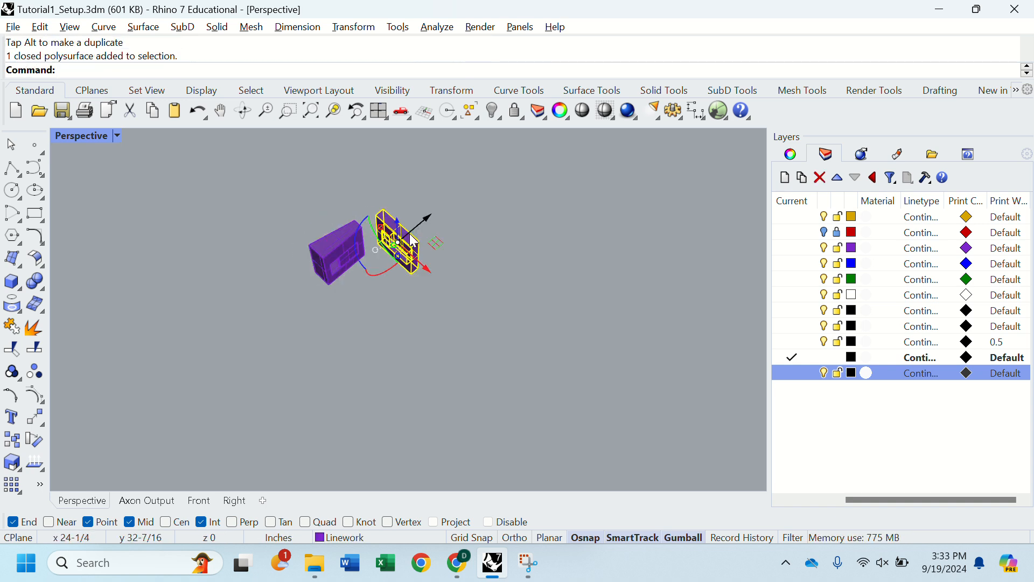
left_click_drag(428, 269, 438, 281)
right_click_drag(439, 282, 383, 281)
scroll(356, 269, "up", 5)
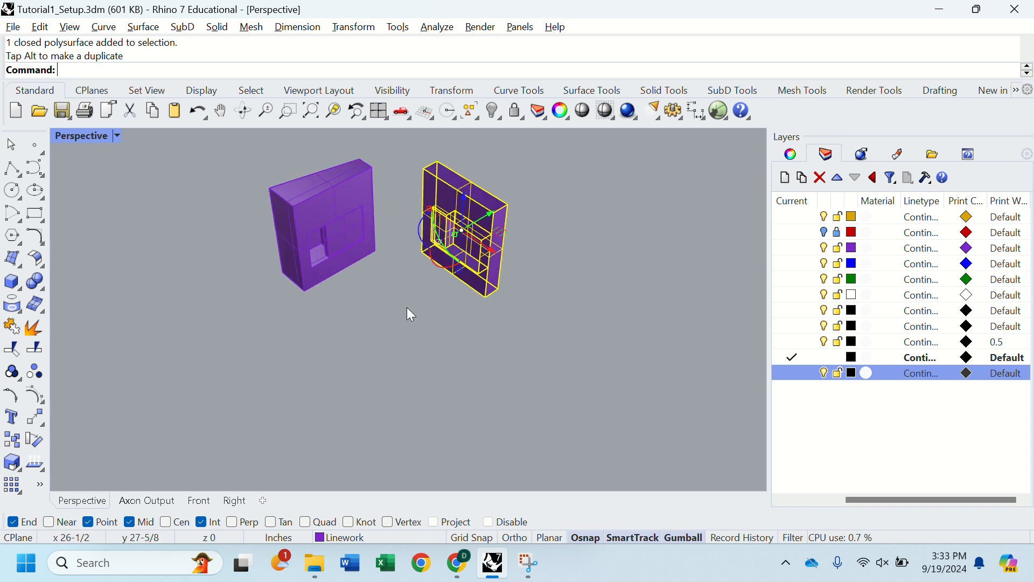
Select only the left purple block and start an Export of it with the file name Iteration3_Export.
left_click(432, 322)
left_click(320, 225)
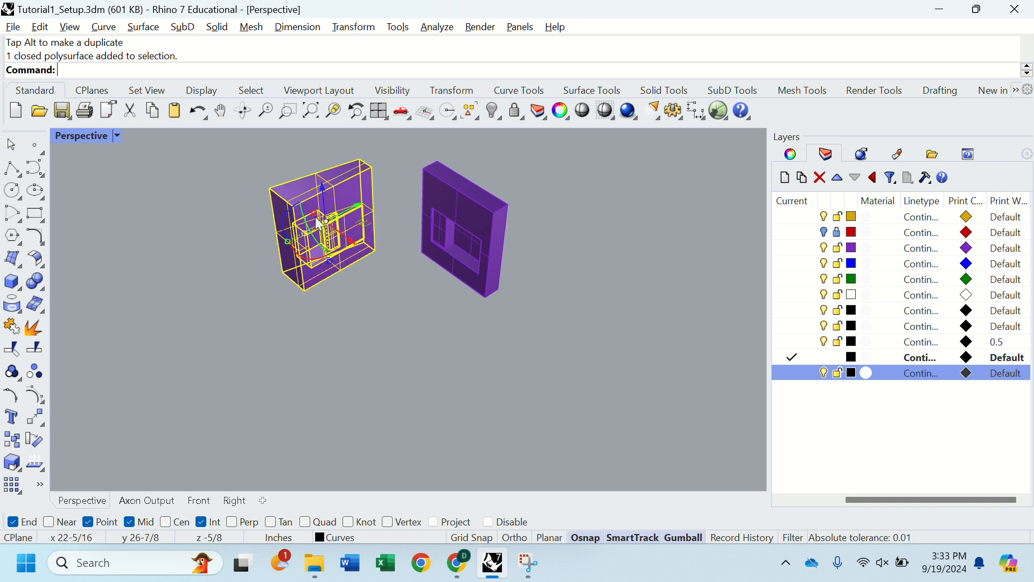
right_click_drag(376, 250, 408, 314, "shift")
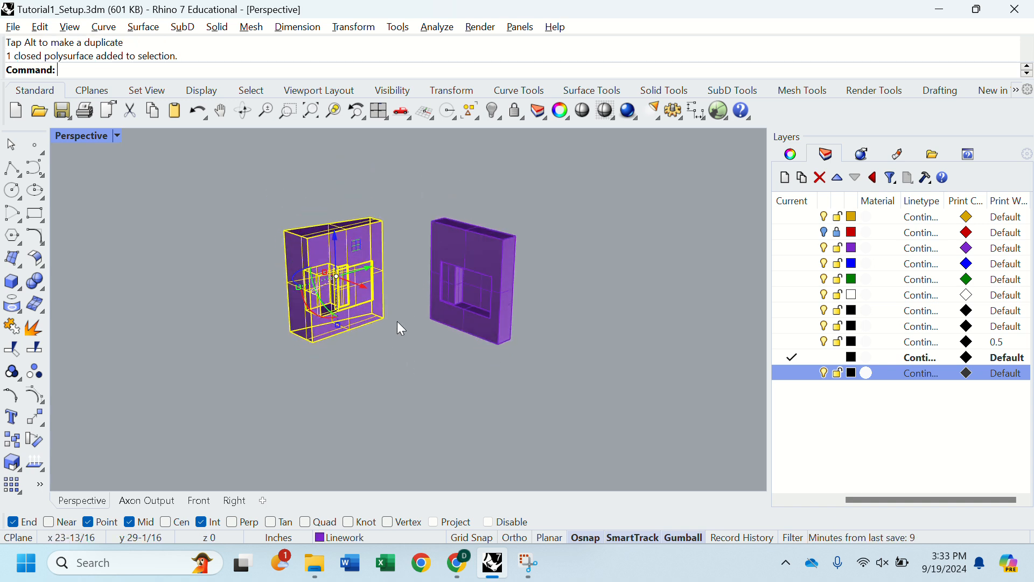
left_click(401, 327)
left_click(347, 315)
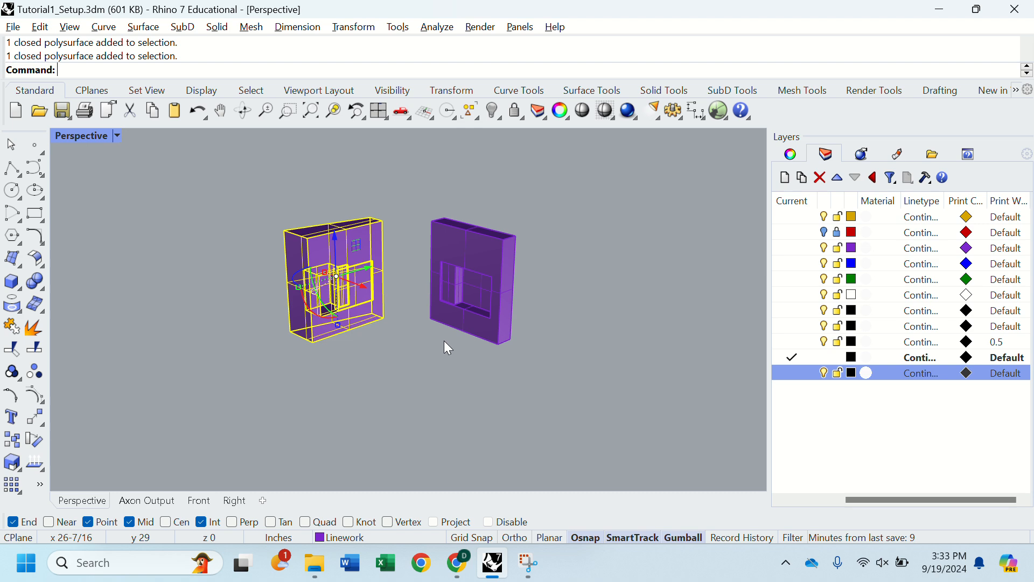
type("Export")
key("Return")
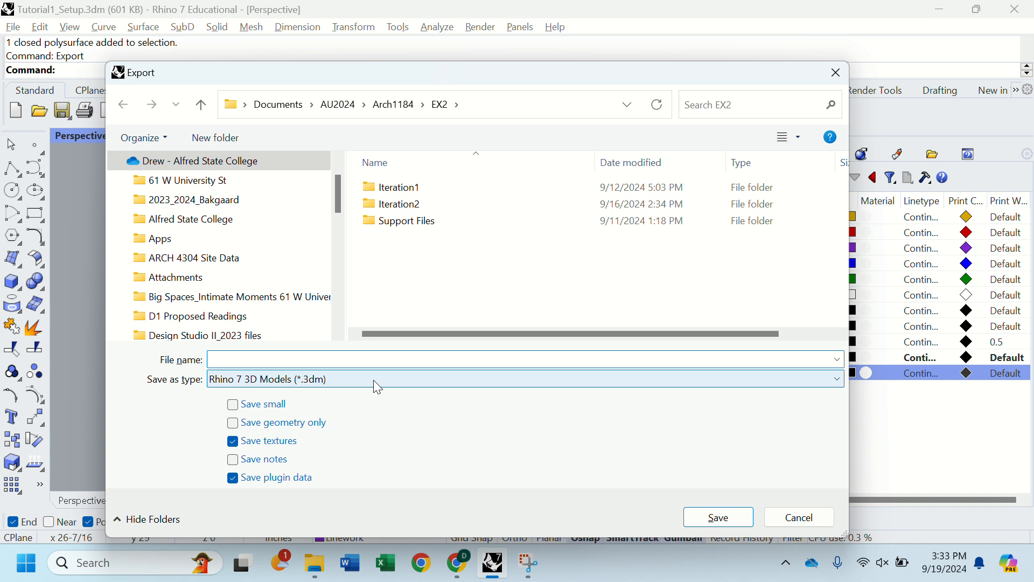
type("Iter")
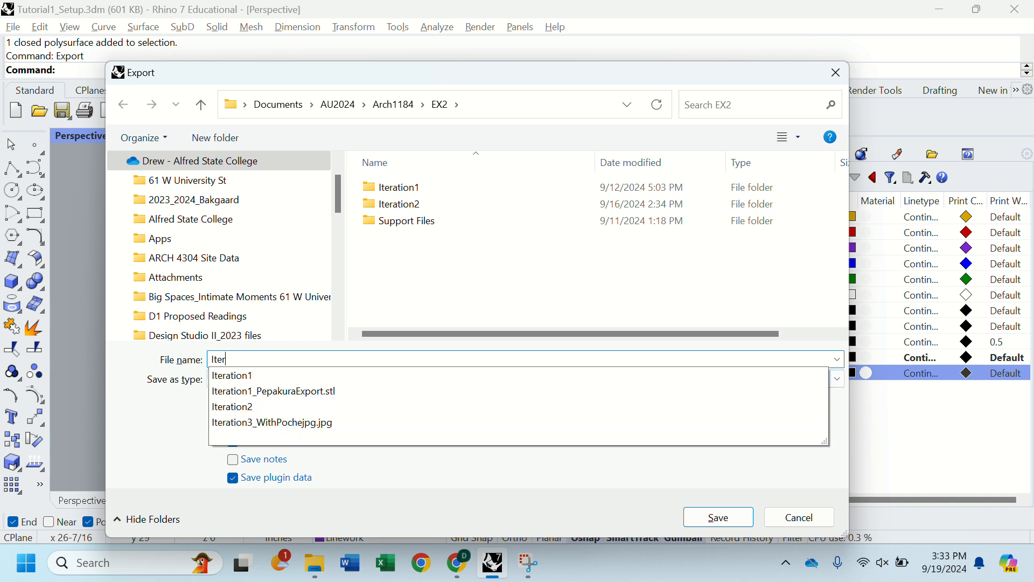
type("ation3")
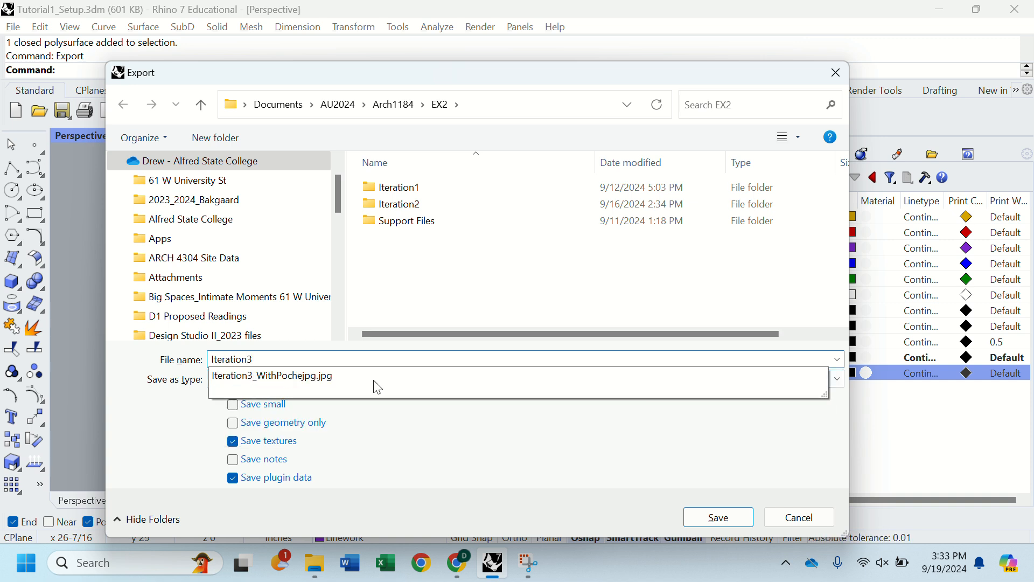
type("_")
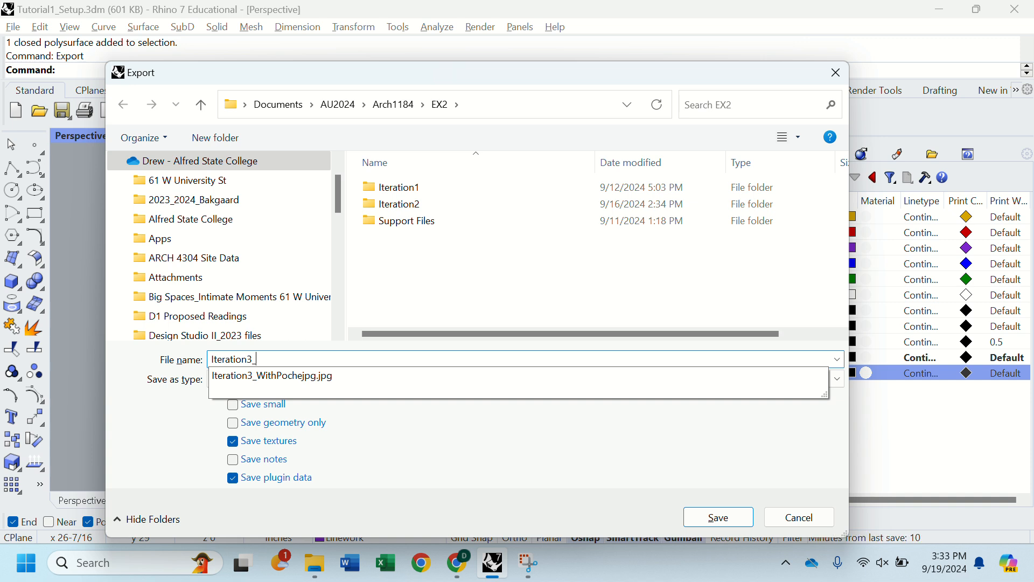
type("Export")
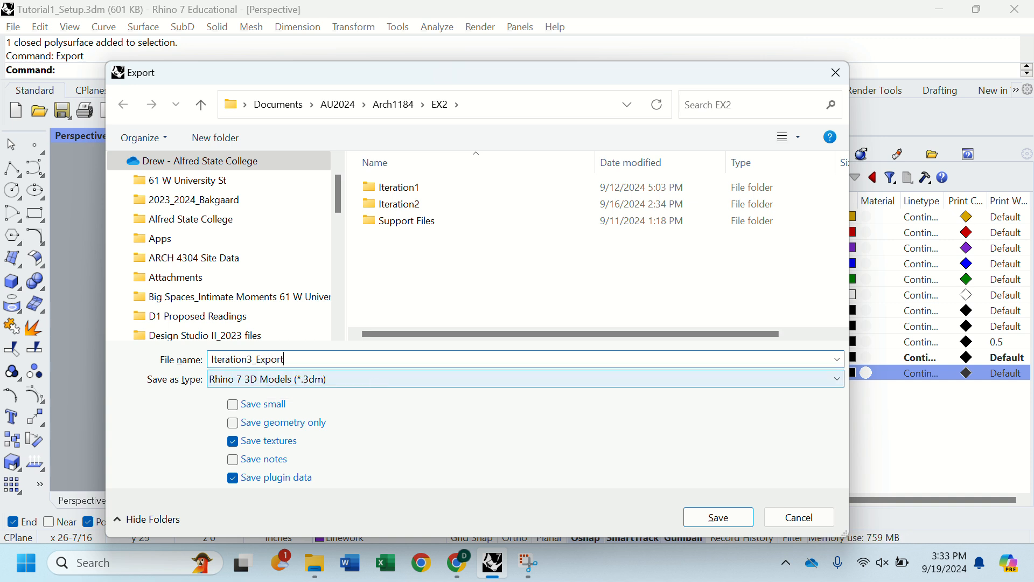
Set the export file type to STL (Stereolithography) (*.stl).
left_click(463, 380)
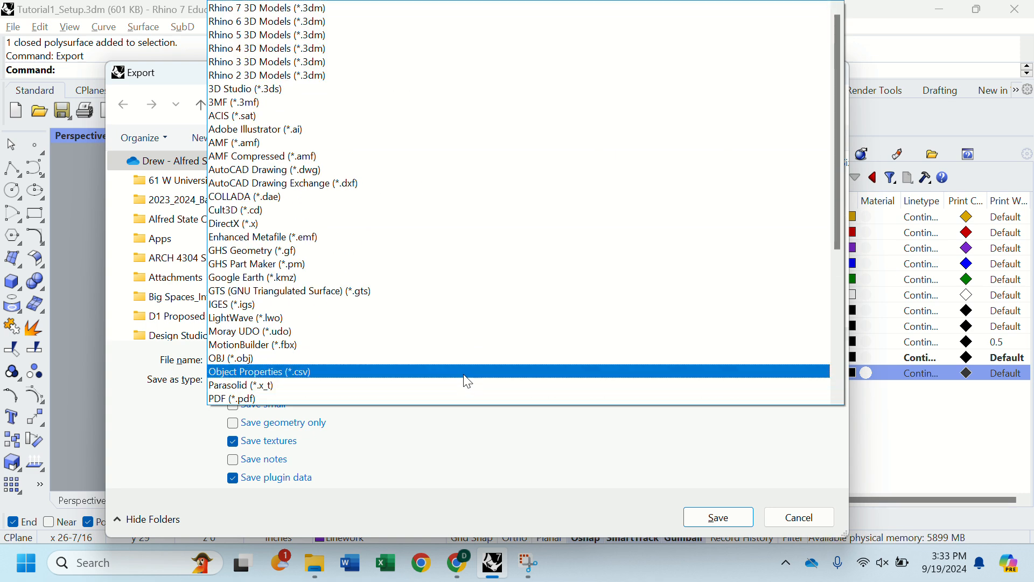
left_click(483, 448)
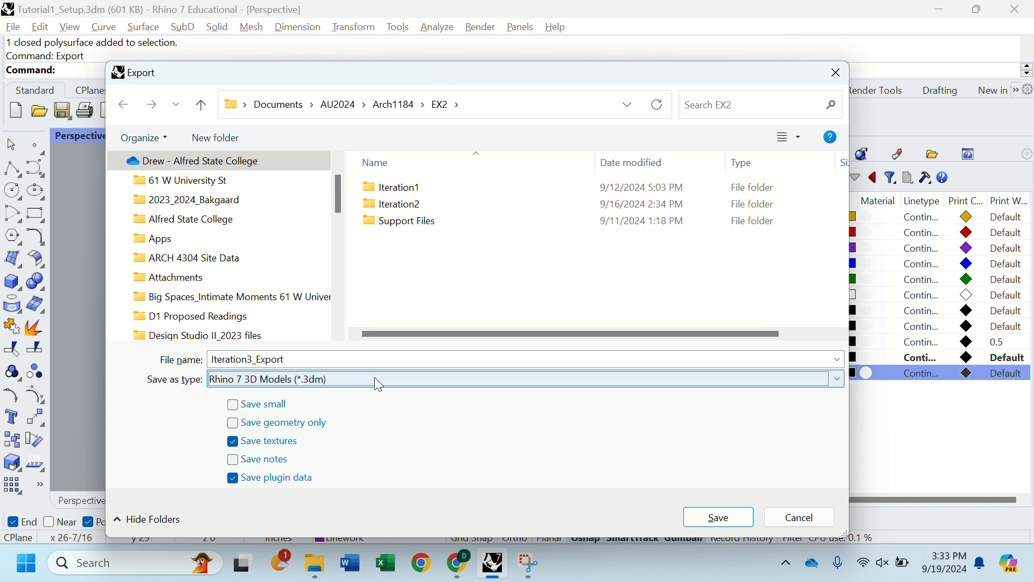
left_click(666, 381)
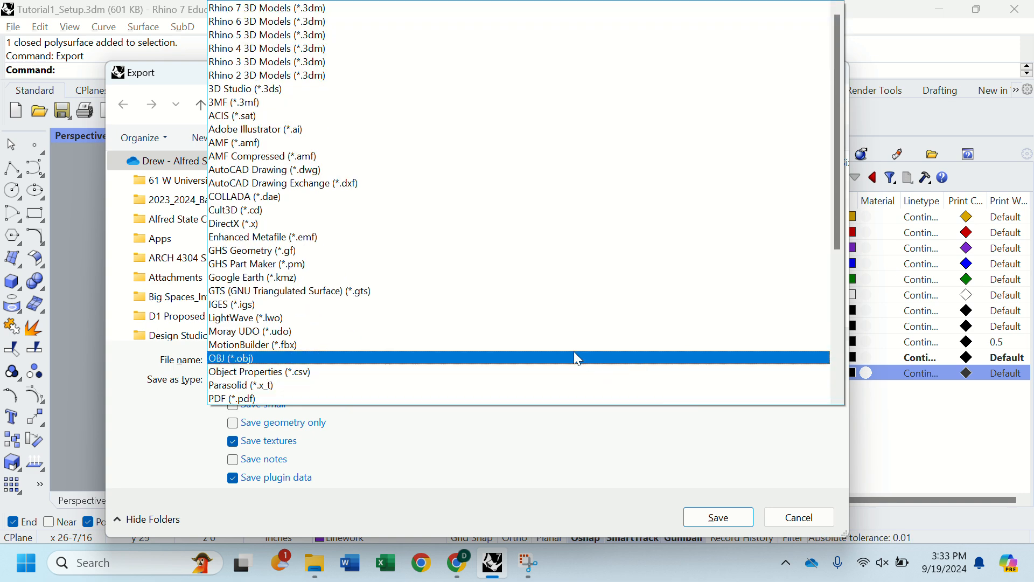
scroll(490, 252, "down", 6)
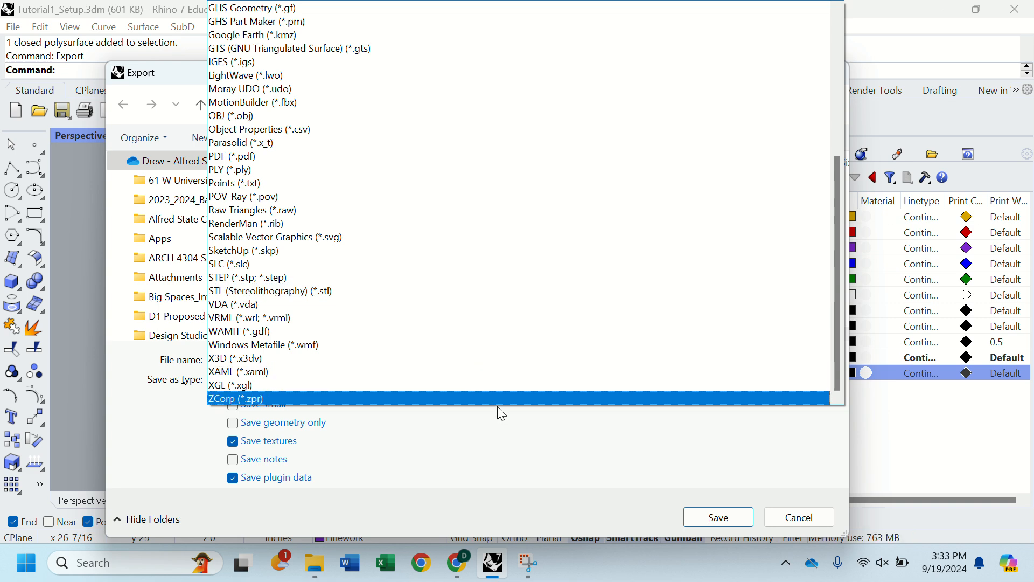
scroll(563, 319, "up", 6)
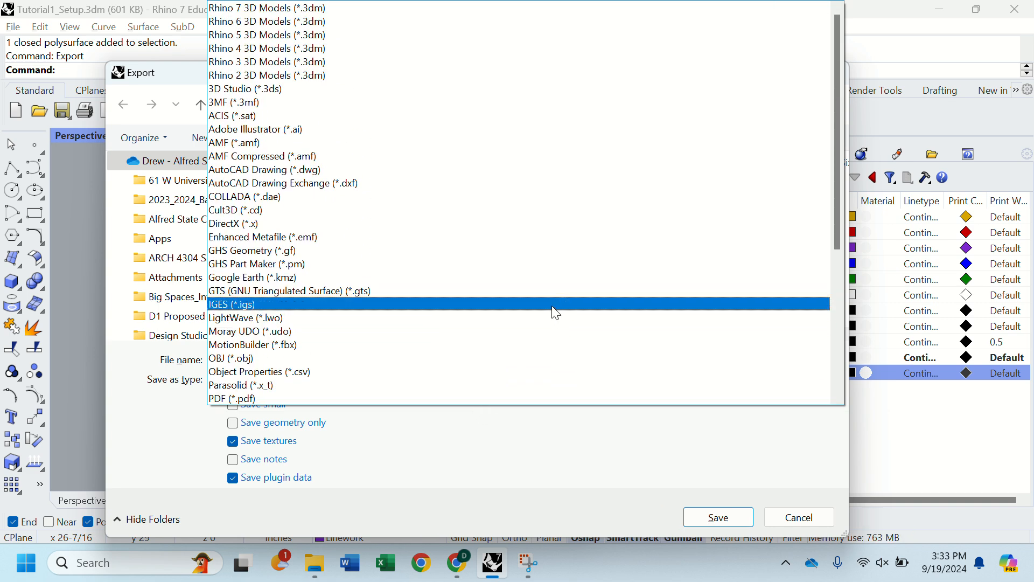
scroll(481, 259, "down", 6)
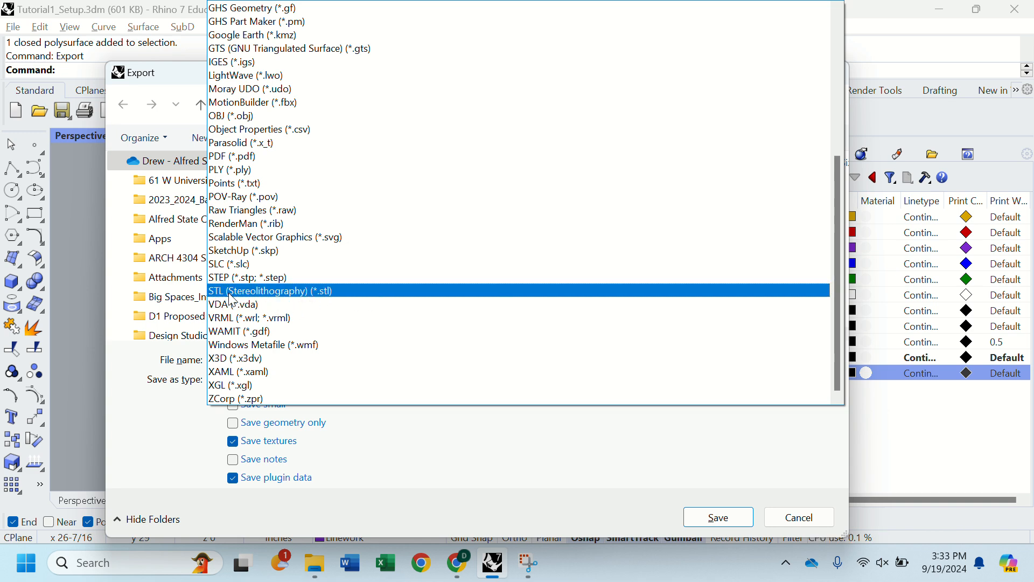
left_click(231, 295)
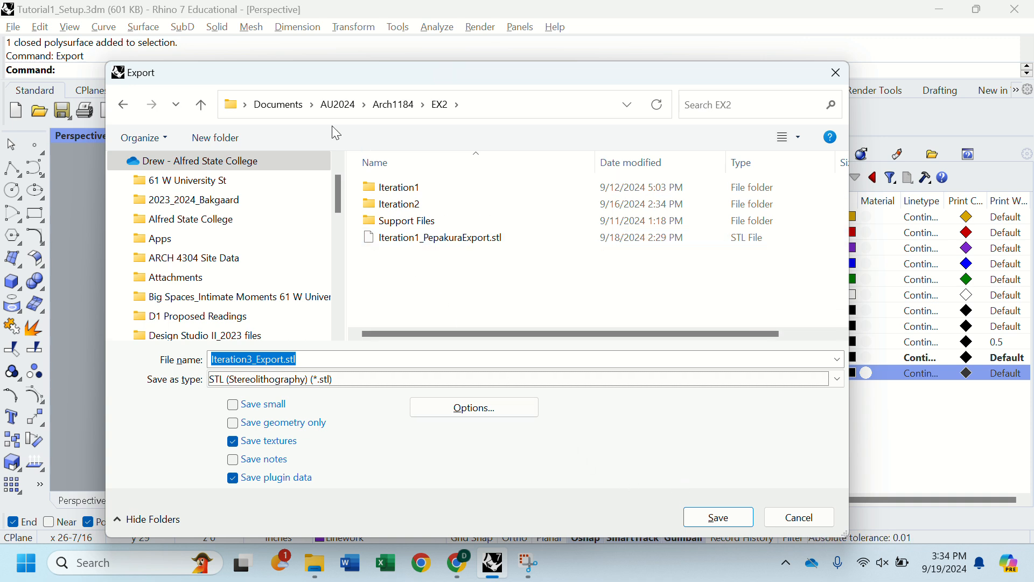
Create a folder named Iteration3_Templating inside EX2 and open it as the export destination.
left_click(243, 139)
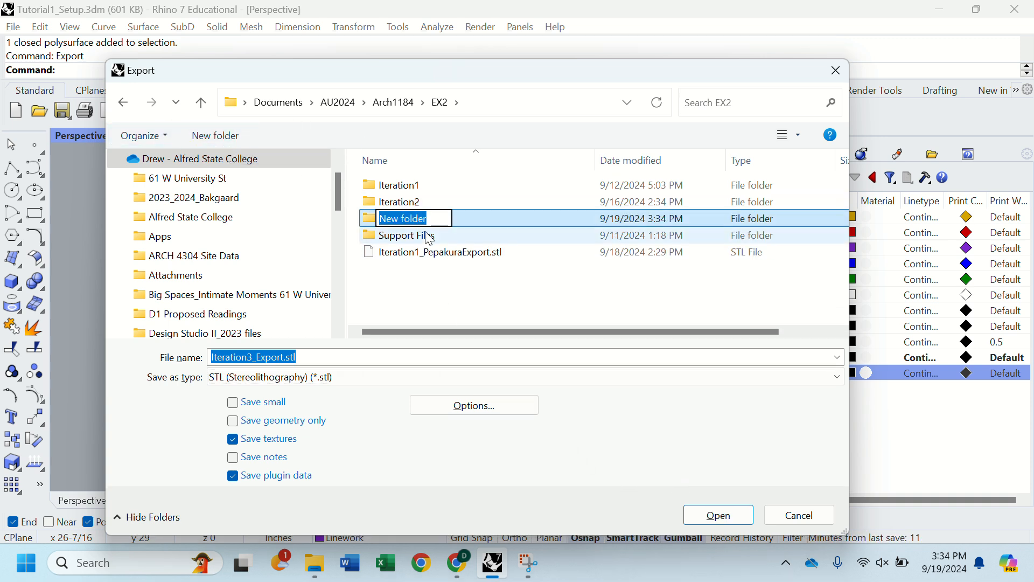
type("Iteration")
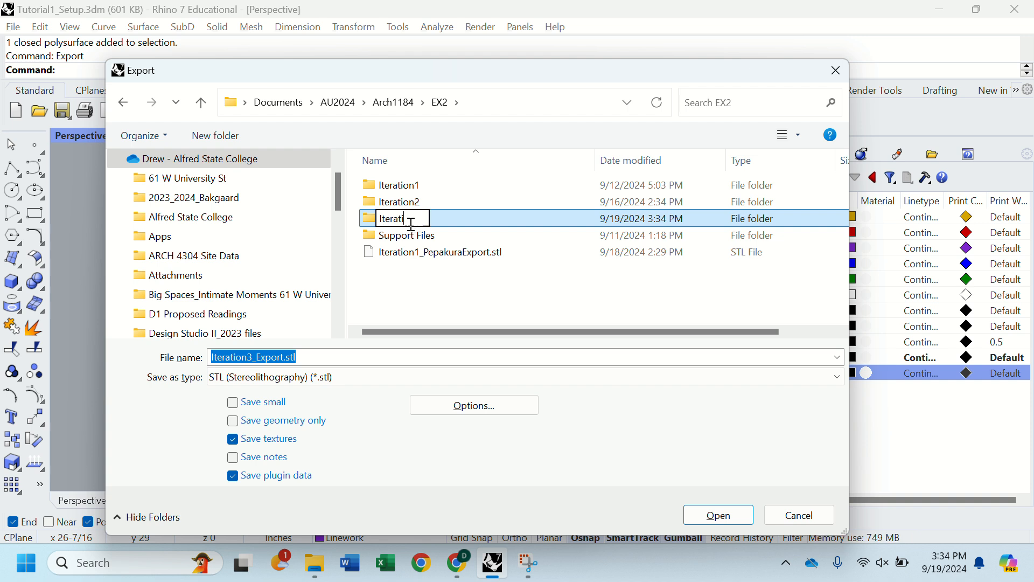
type("3_")
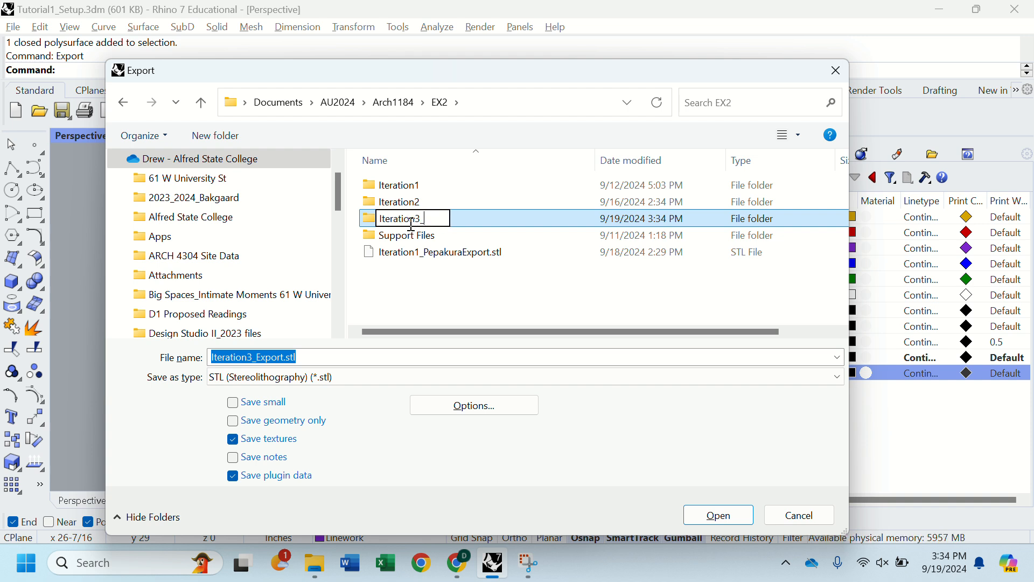
type("Templating")
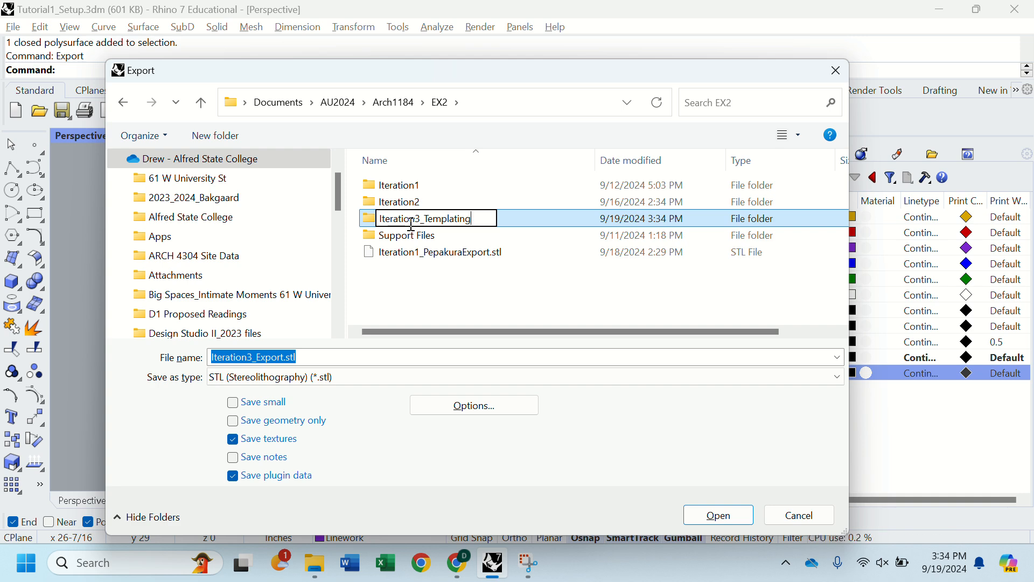
key("Return")
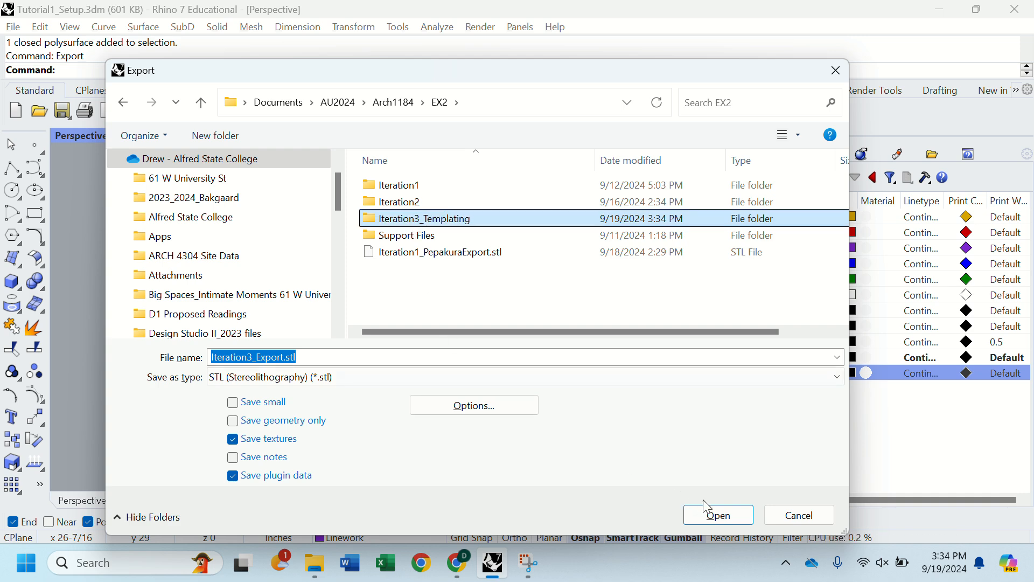
double_click(427, 219)
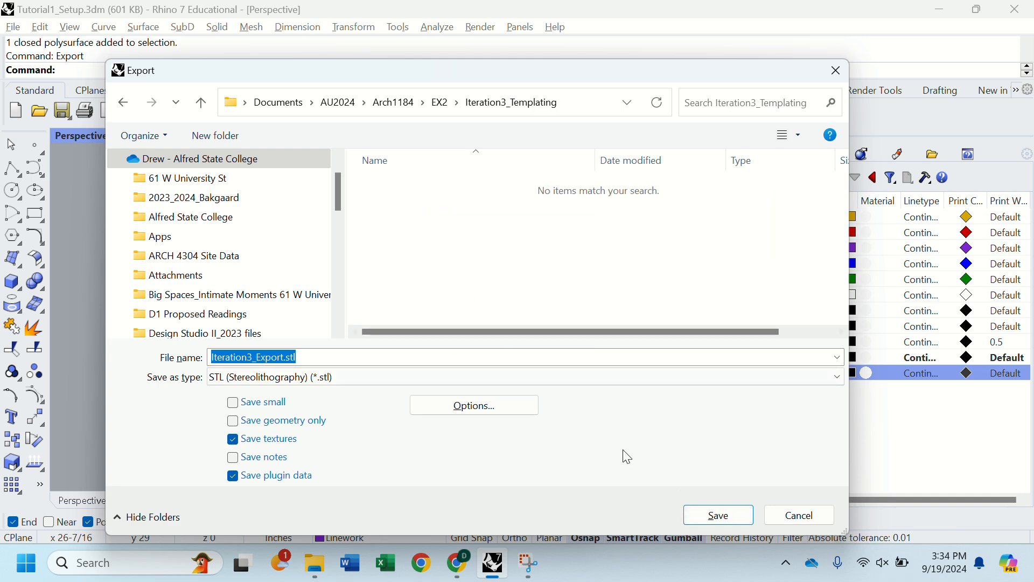
Save the STL export with a mesh tolerance of 0.01 inches and the Binary file type.
left_click(717, 514)
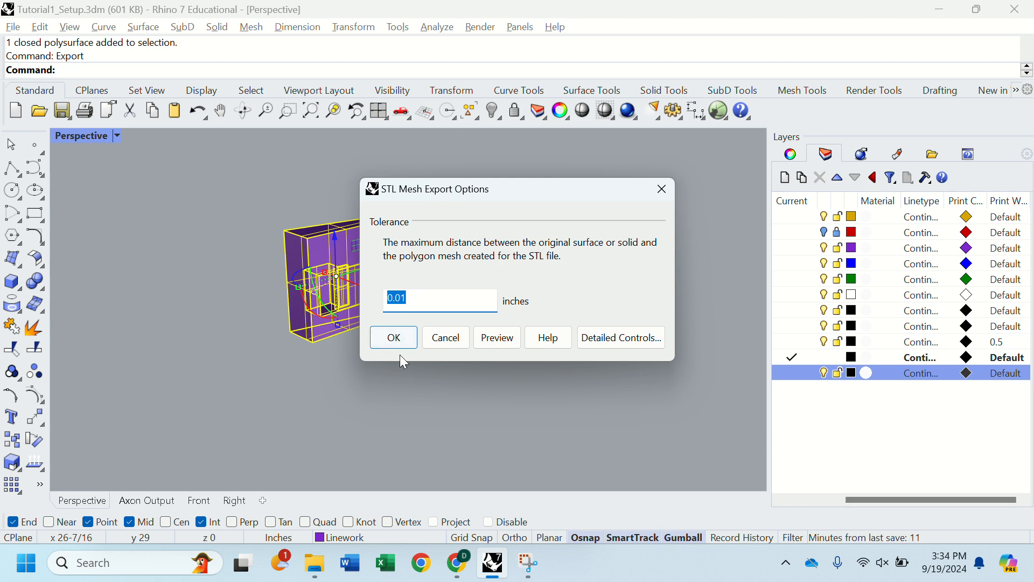
left_click(393, 339)
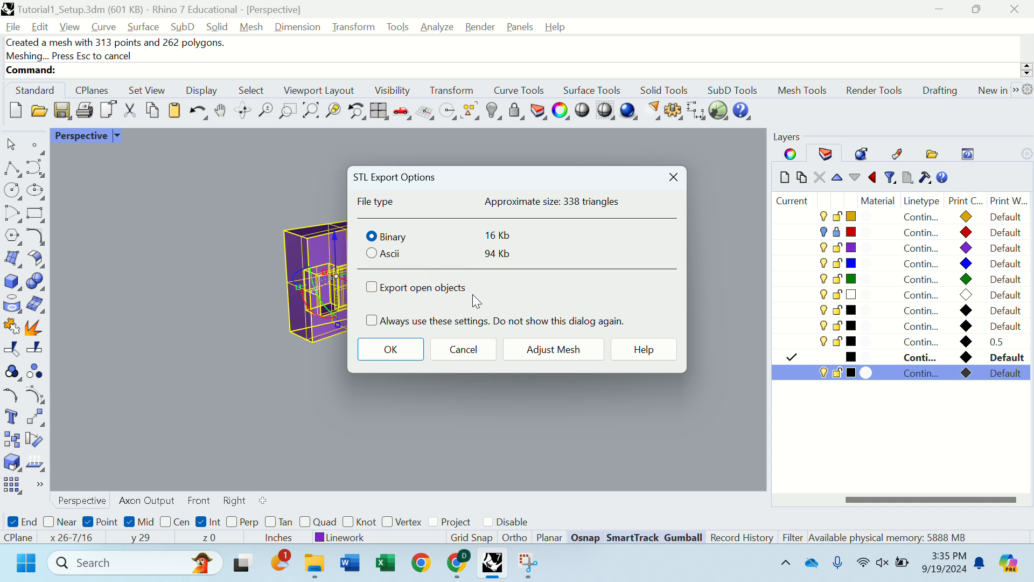
left_click(402, 353)
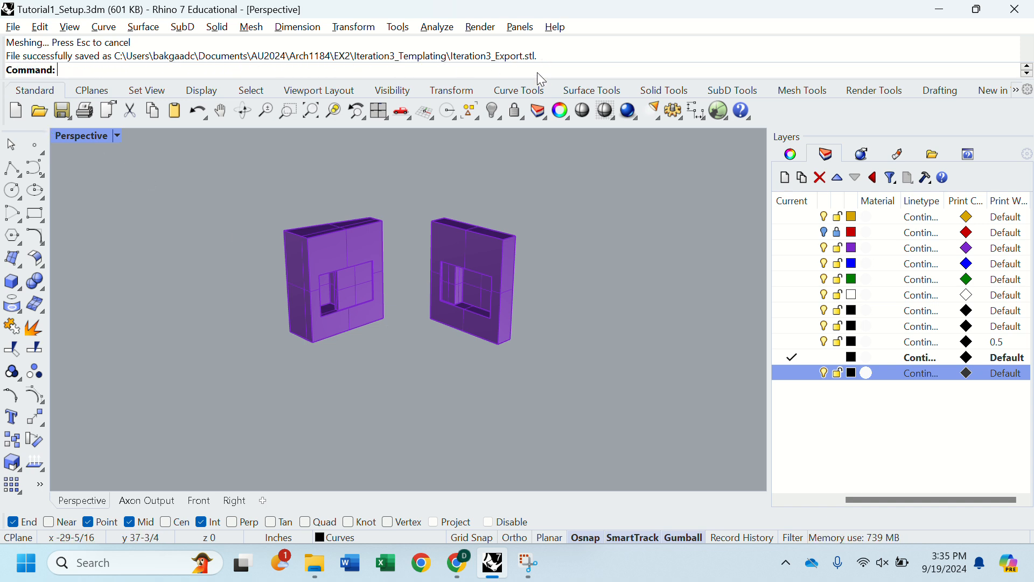
Search Windows for Pepakura Designer 6, launch it and maximize its window.
left_click(153, 570)
type("pap")
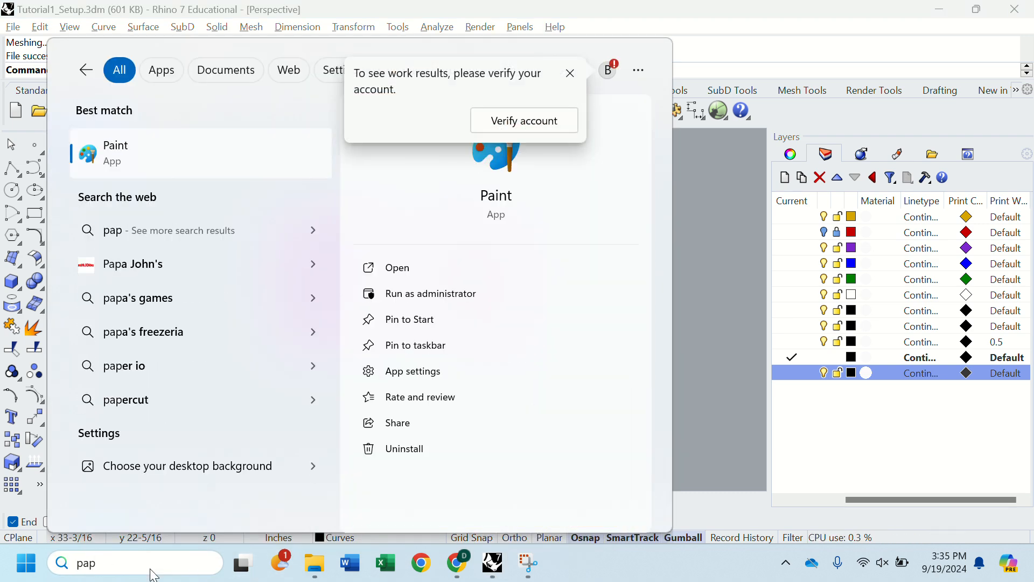
key("BackSpace")
key("BackSpace")
type("epa")
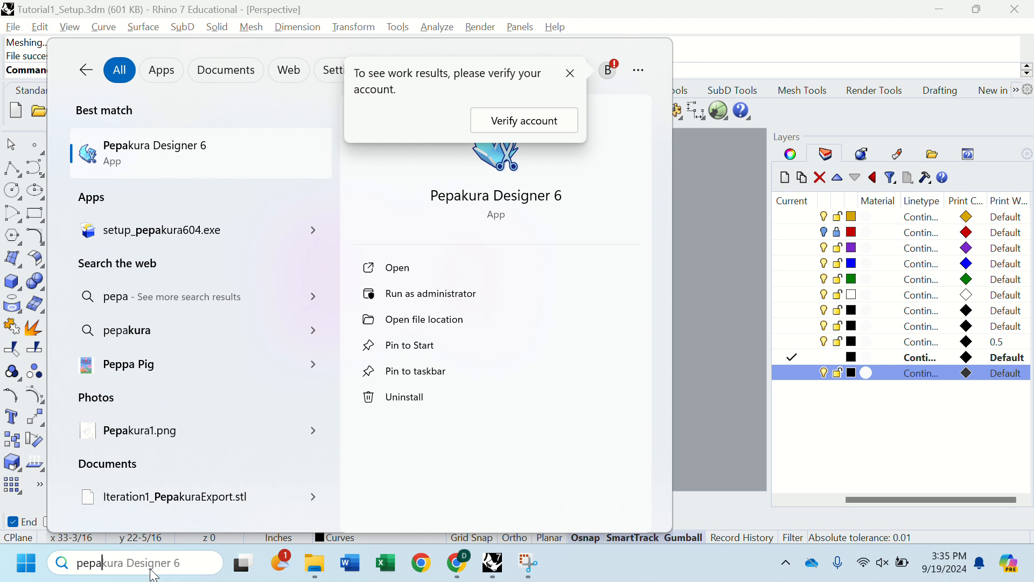
left_click(158, 157)
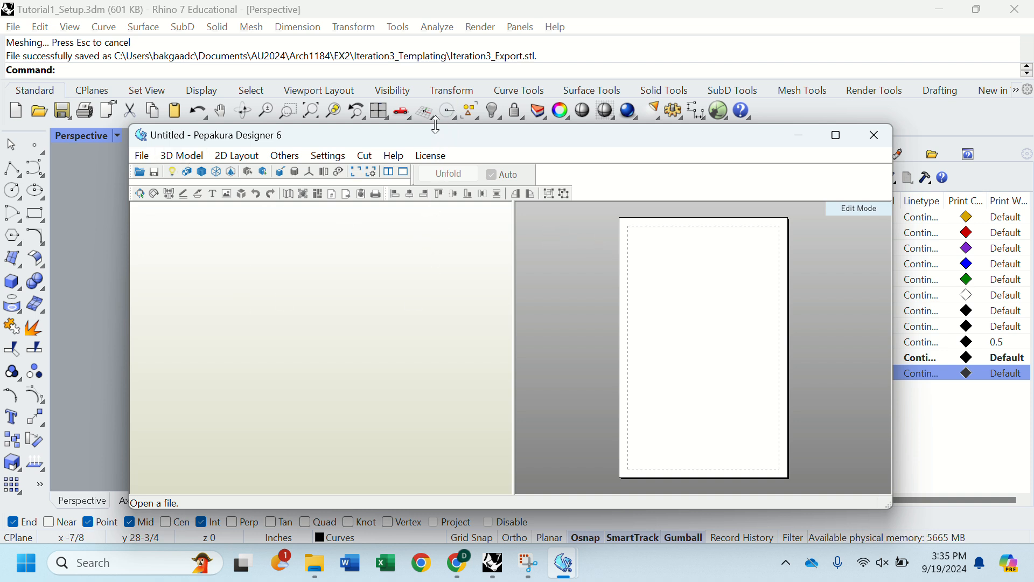
left_click_drag(438, 122, 433, 5)
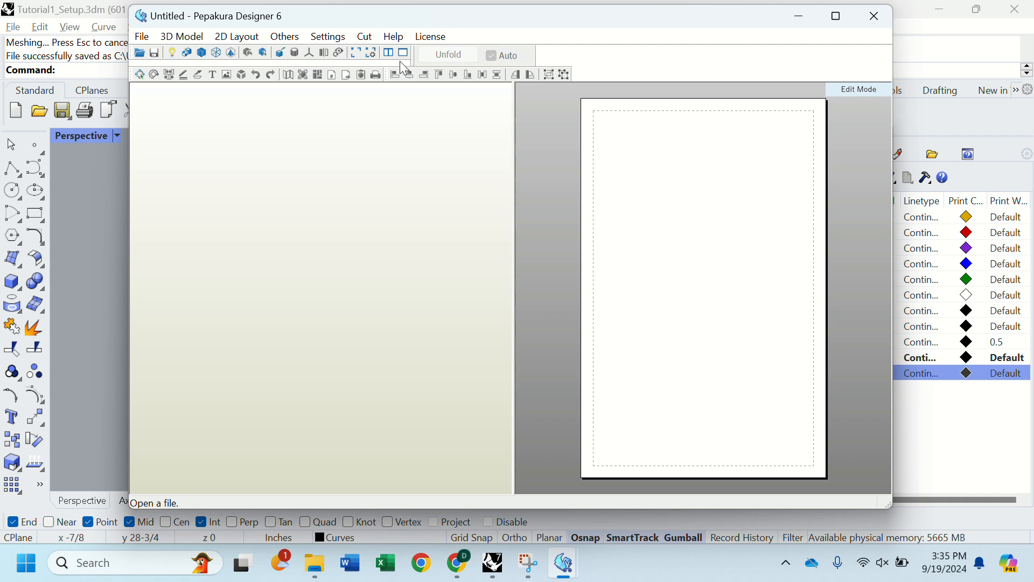
left_click(836, 22)
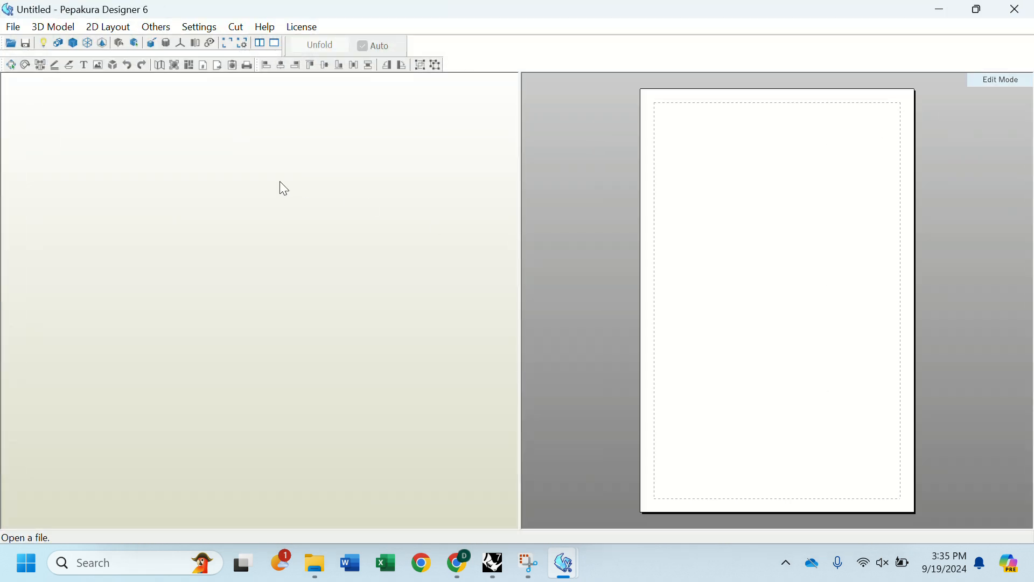
key("alt+Tab")
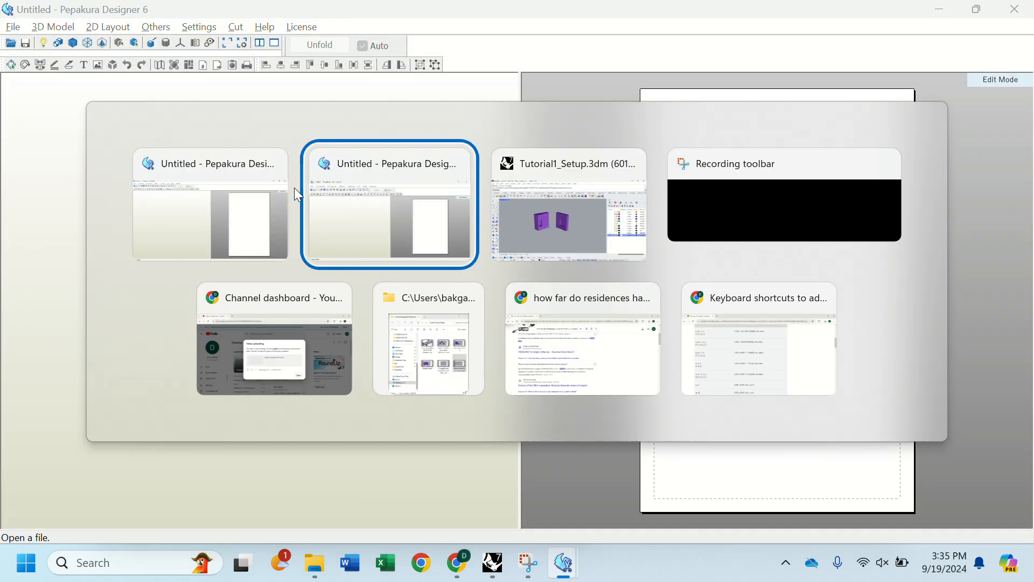
Close the extra Pepakura Designer window and import Iteration3_Export.stl from the Iteration3_Templating folder in Binary format.
left_click(330, 207)
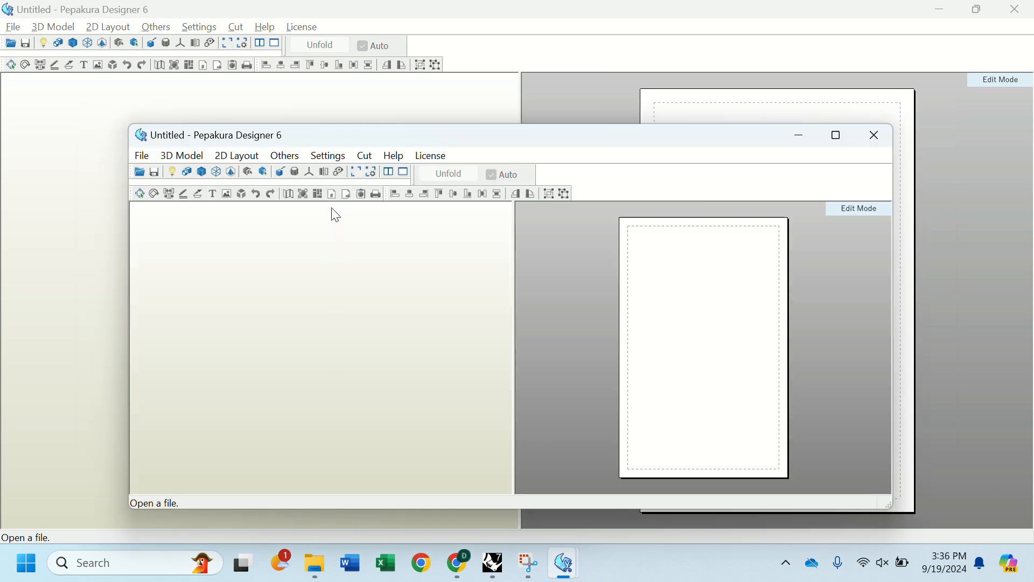
left_click(885, 134)
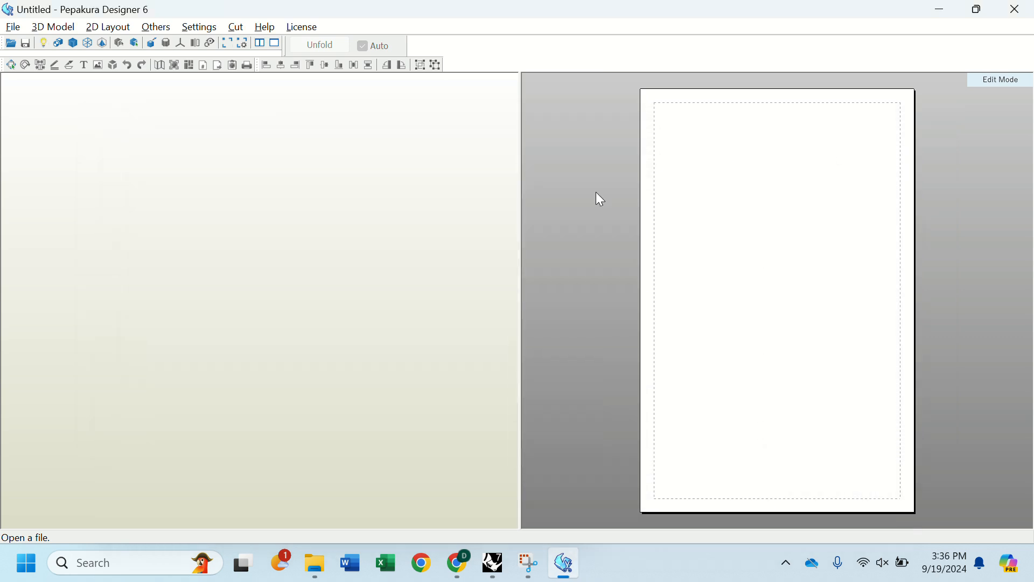
left_click(14, 27)
left_click(59, 42)
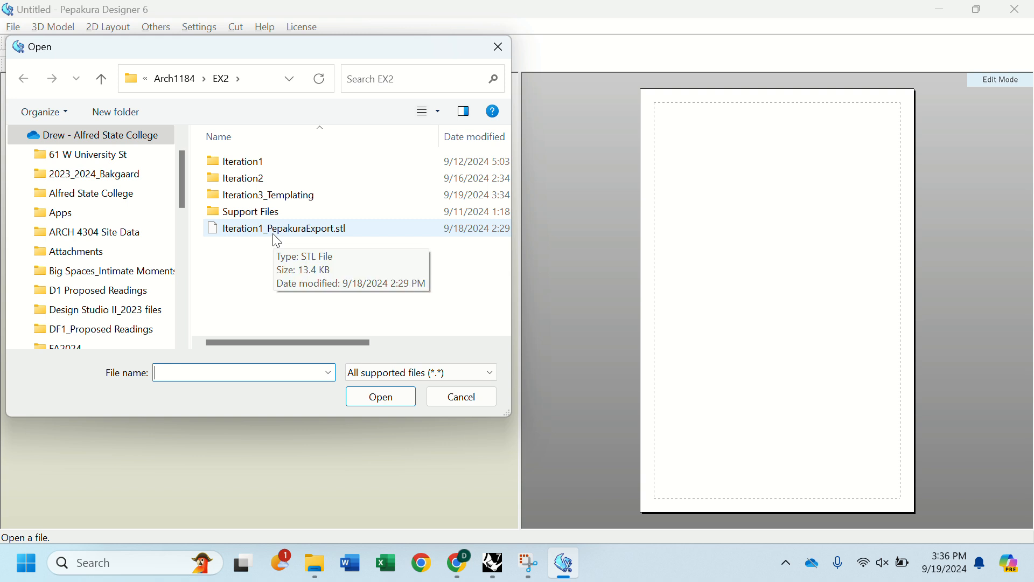
double_click(269, 197)
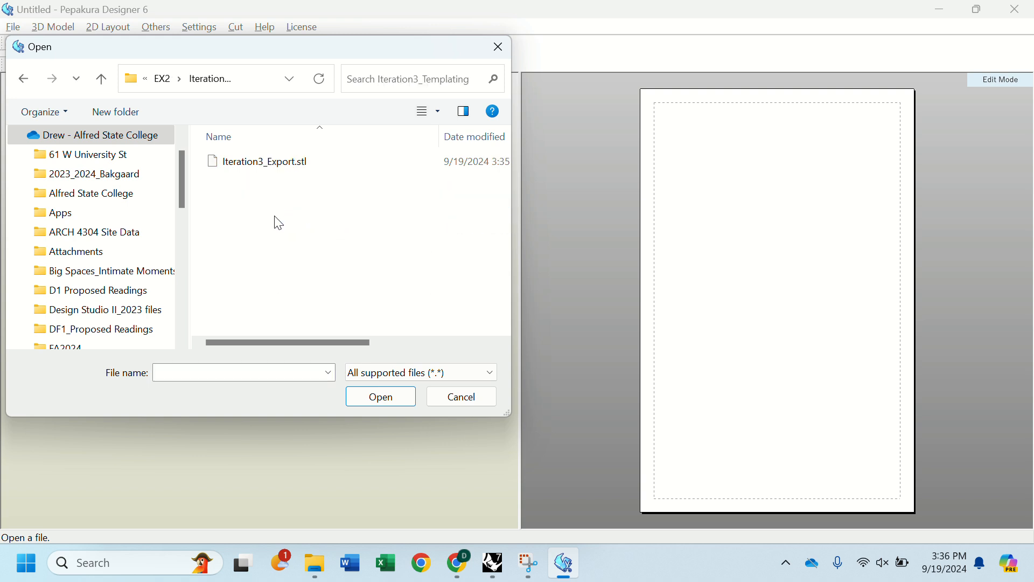
left_click(264, 162)
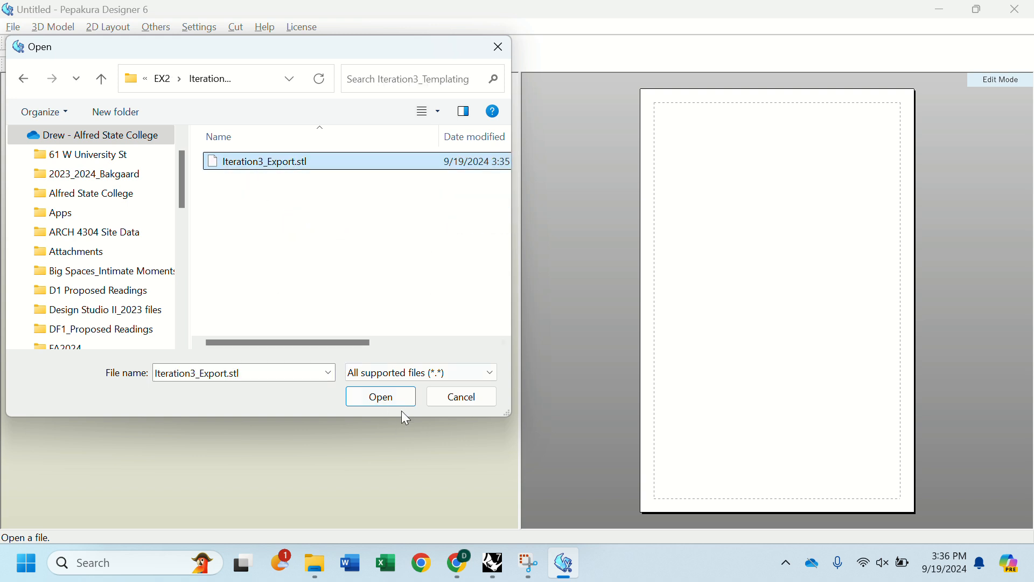
left_click(393, 396)
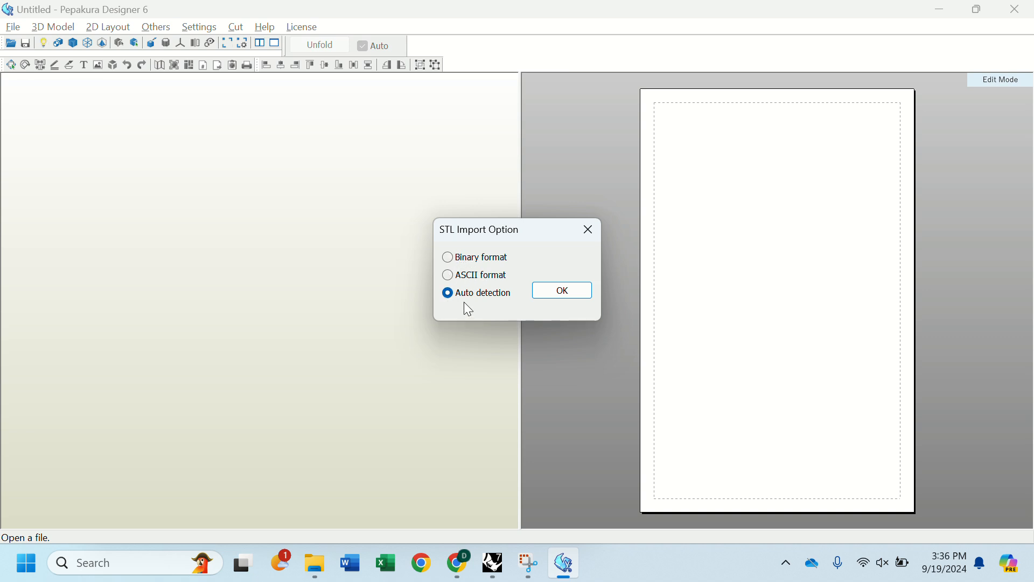
left_click(448, 258)
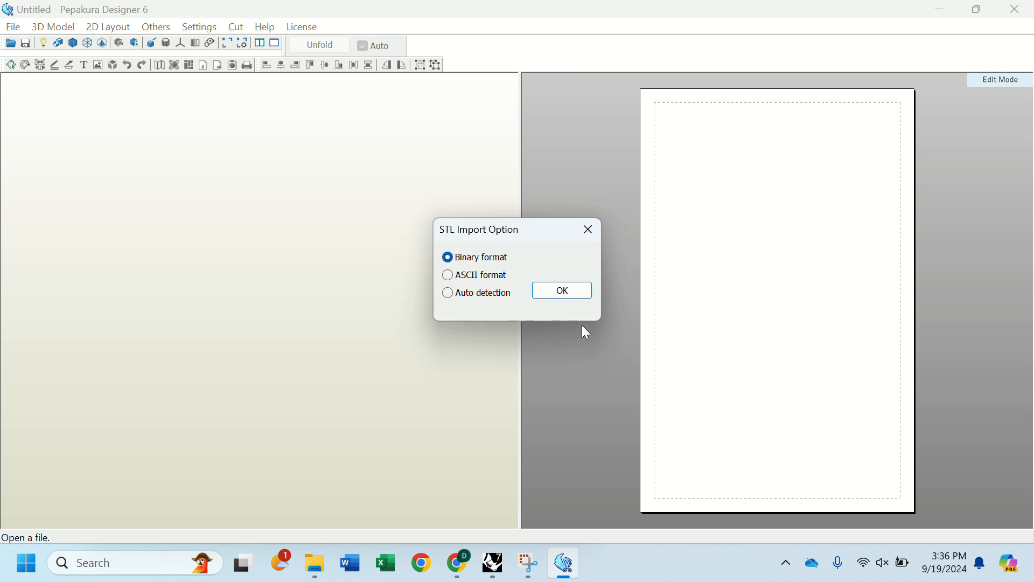
left_click(552, 291)
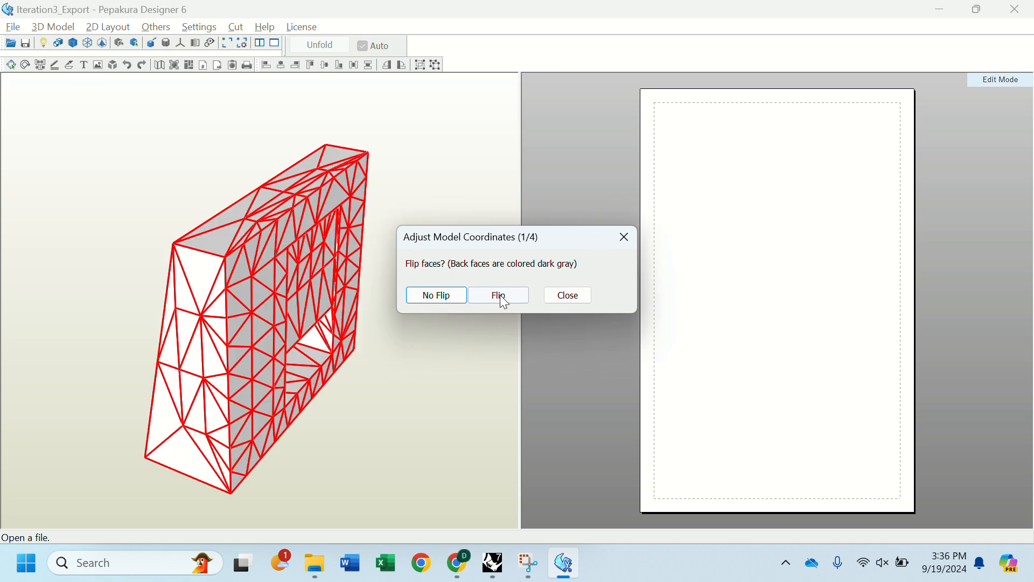
Flip the model's faces, then reorient the model by specifying blue as the front and green as the bottom.
left_click(445, 294)
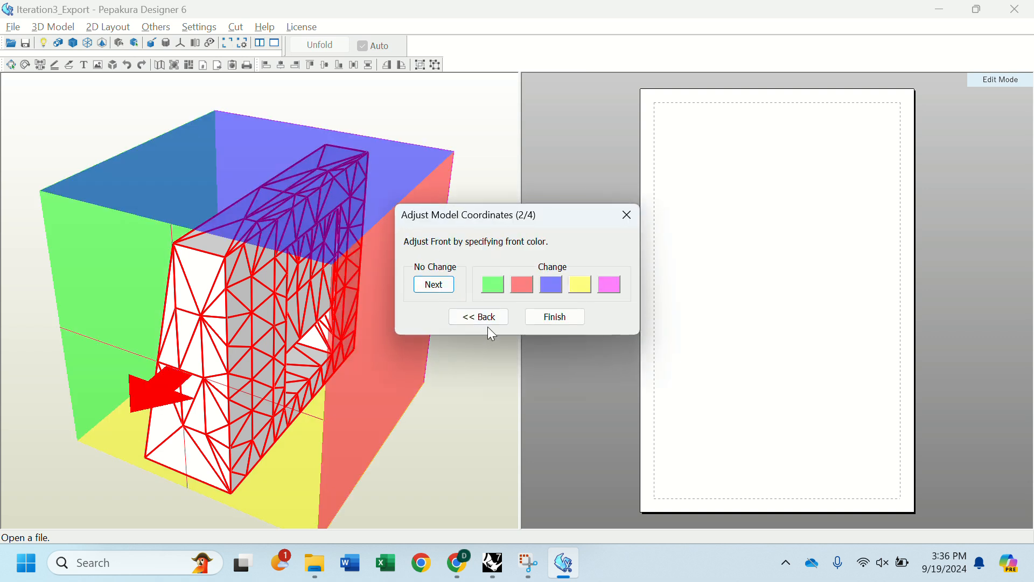
left_click(482, 320)
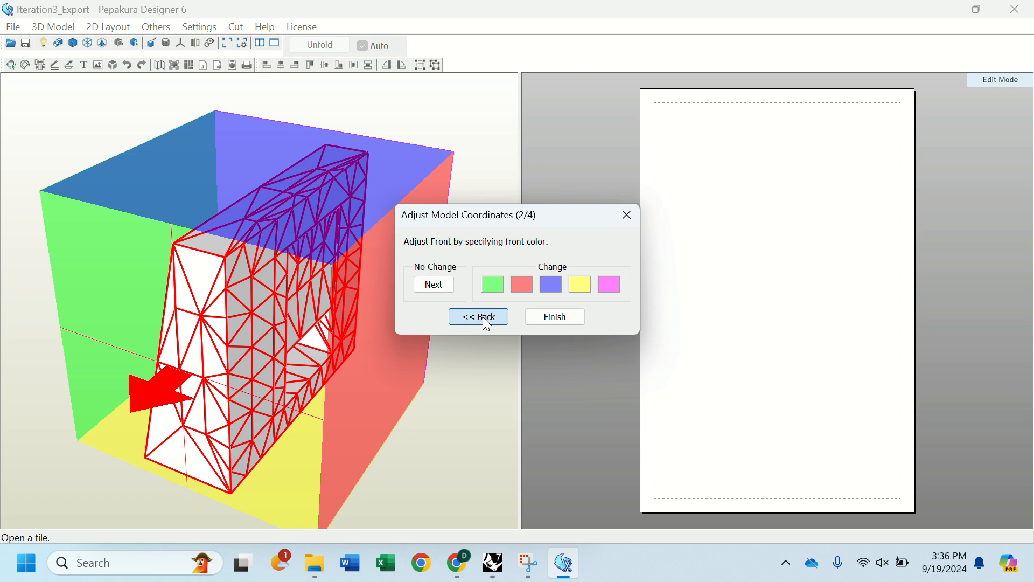
left_click(503, 294)
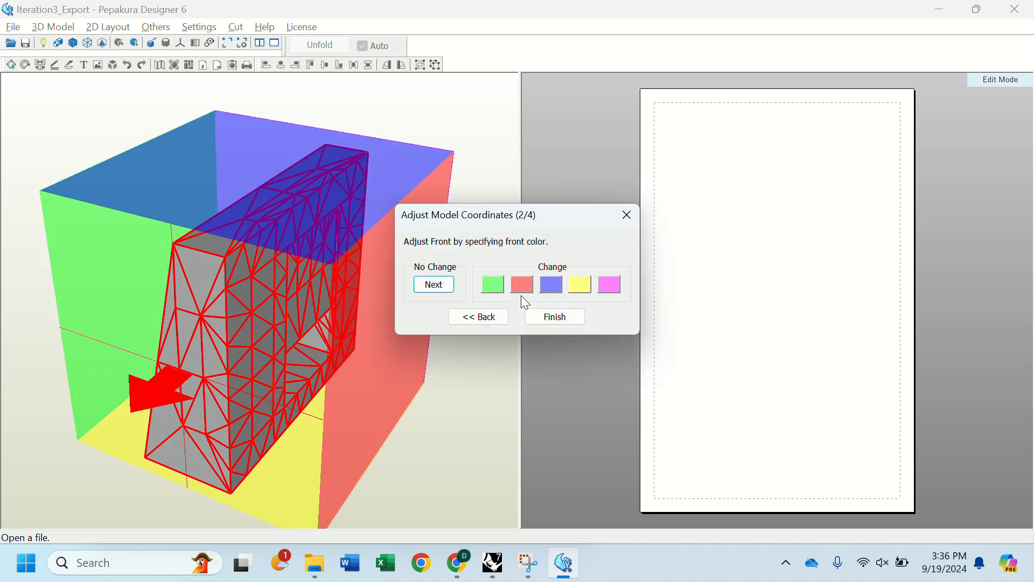
left_click(556, 283)
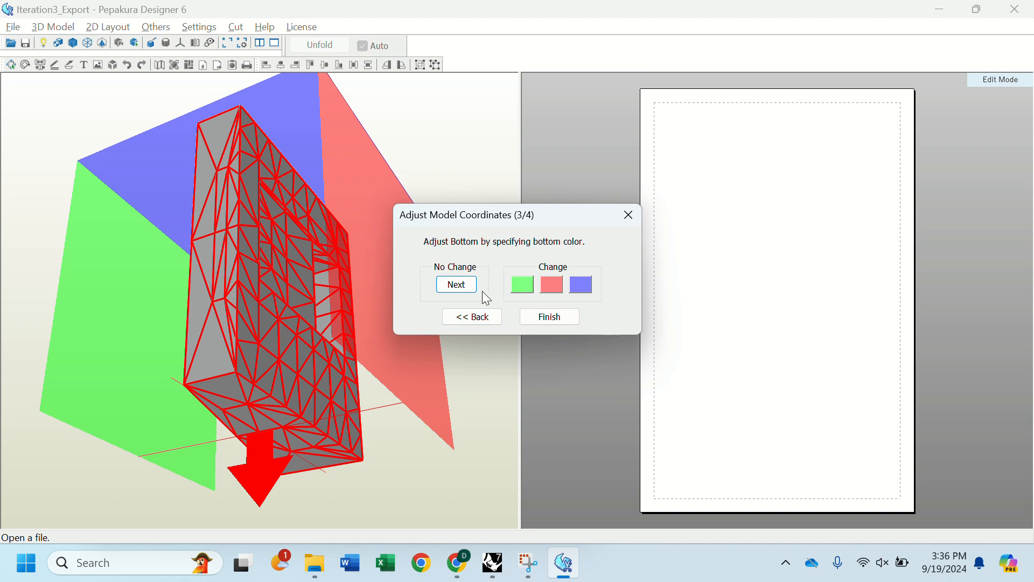
left_click(518, 288)
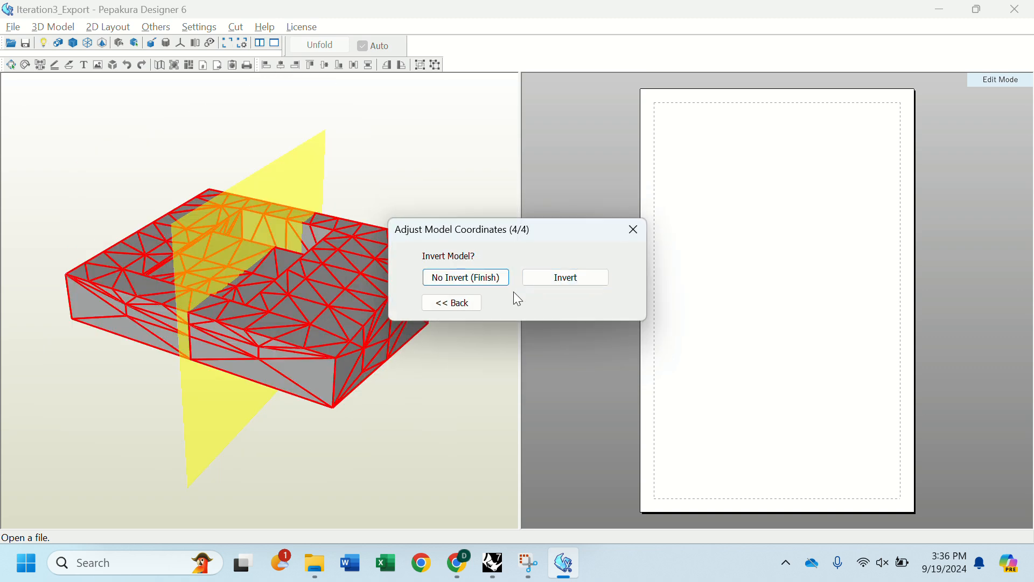
Go back to the face-flip question, choose No Flip, and finish the coordinate adjustment with the current orientation.
left_click(461, 305)
left_click(473, 322)
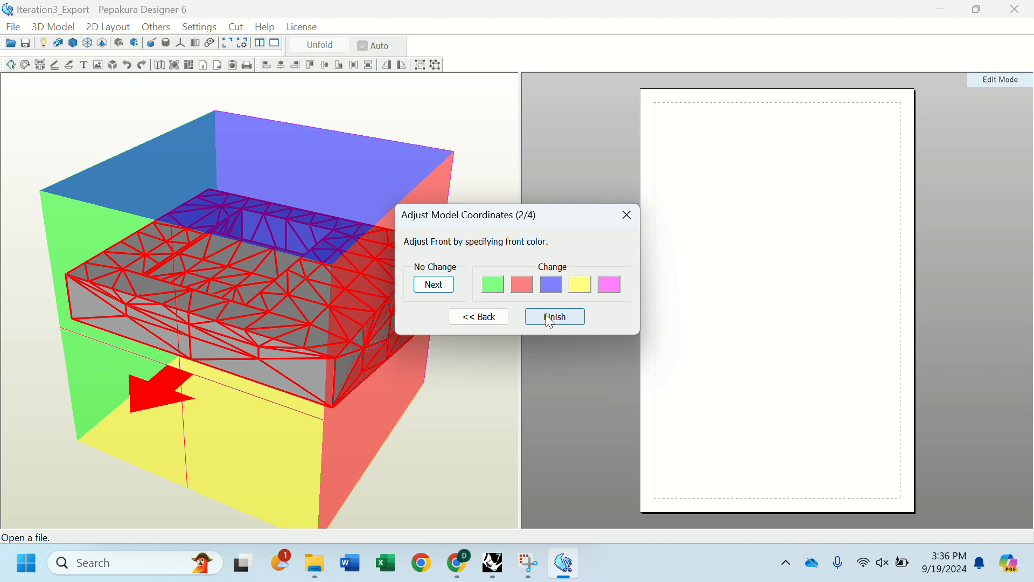
left_click(486, 316)
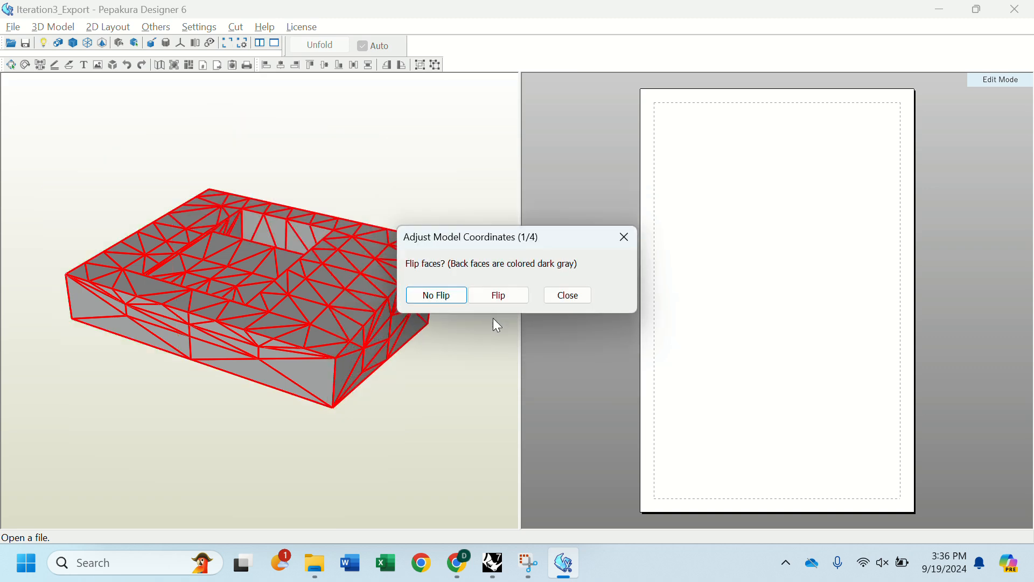
left_click(442, 295)
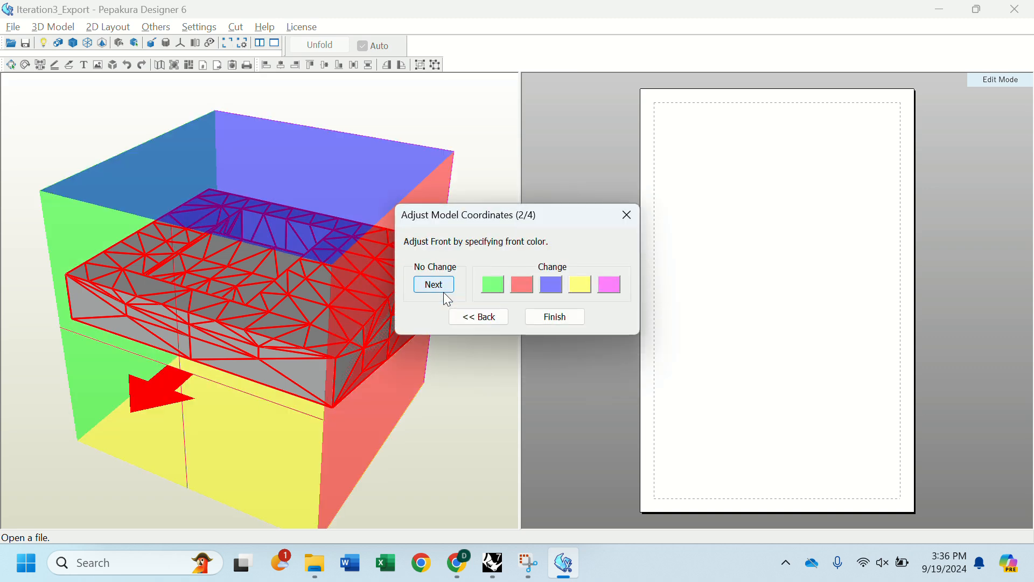
left_click(559, 317)
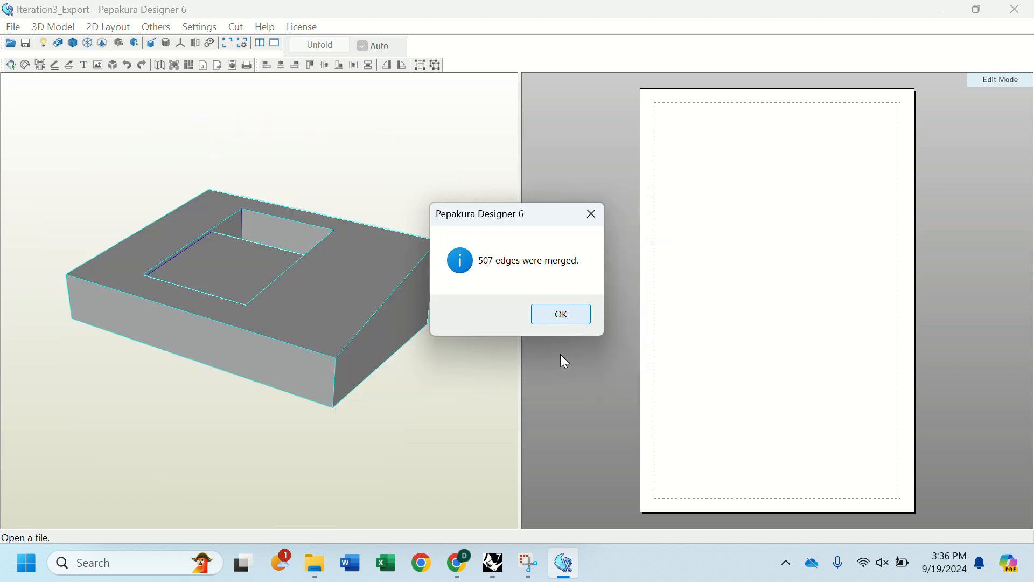
left_click(560, 314)
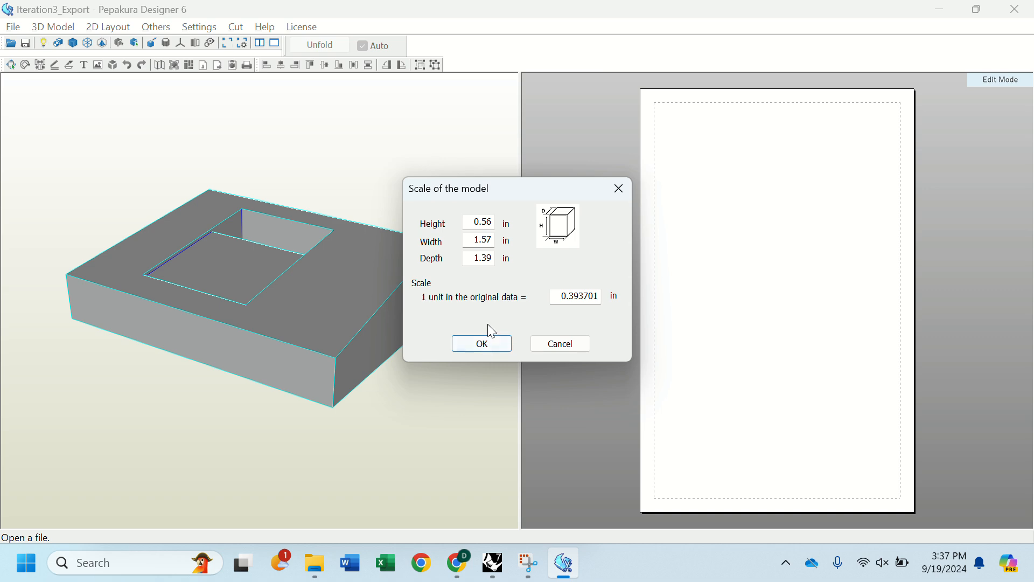
Switch to Rhino to examine the two separated blocks, then return to Pepakura Designer.
left_click(492, 562)
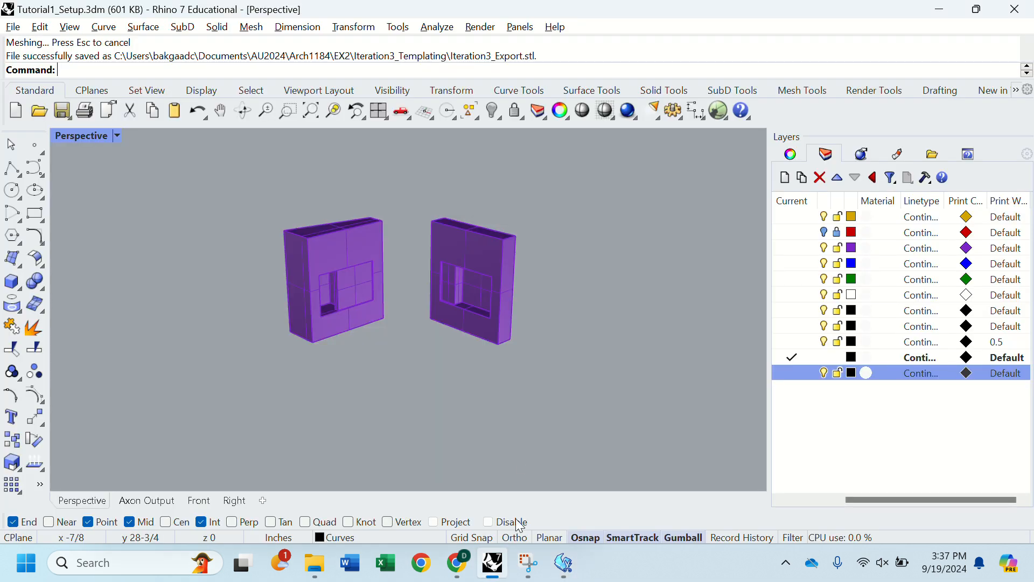
right_click_drag(361, 308, 323, 325)
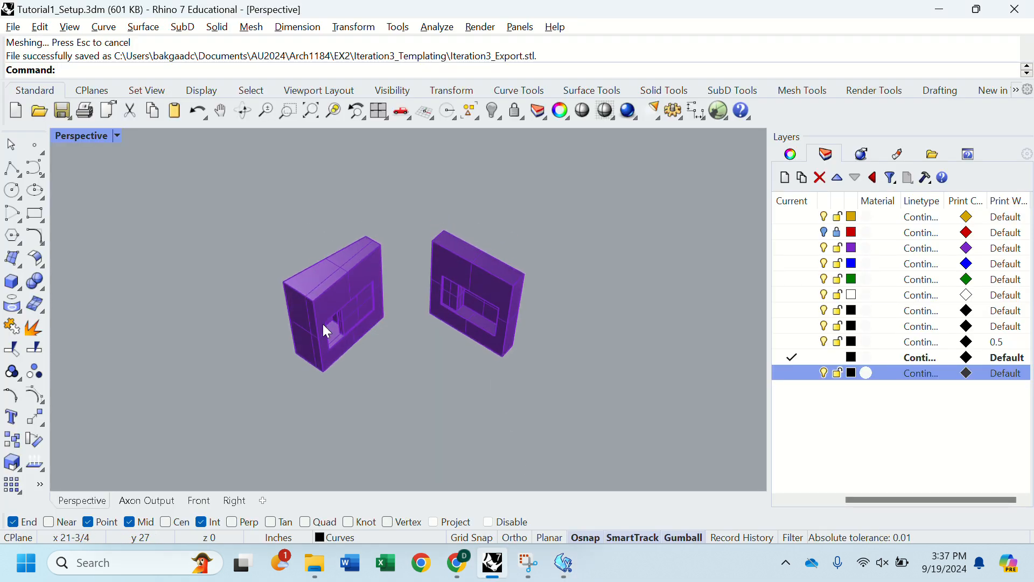
left_click(310, 299)
left_click(452, 274, "shift")
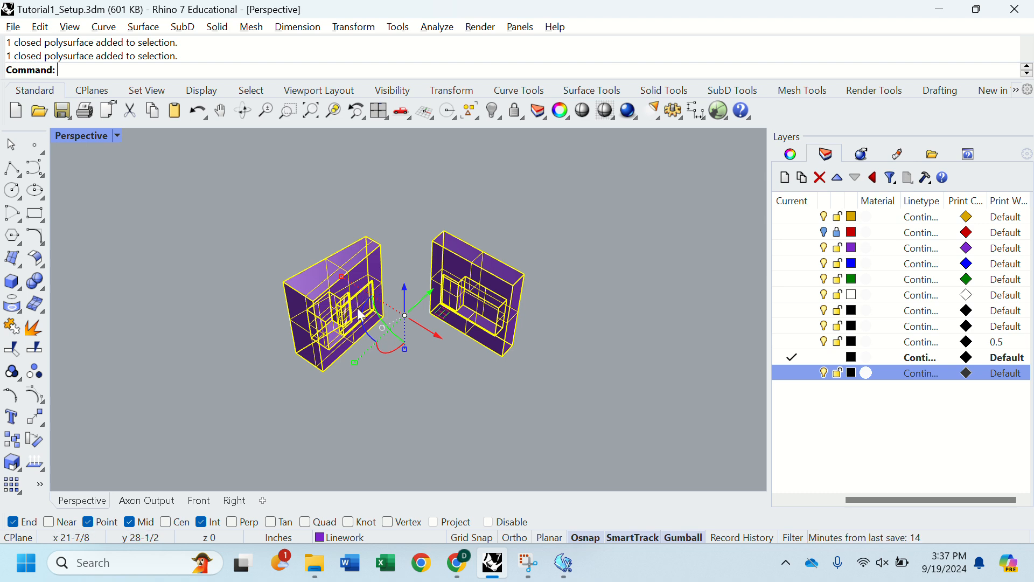
left_click(450, 370)
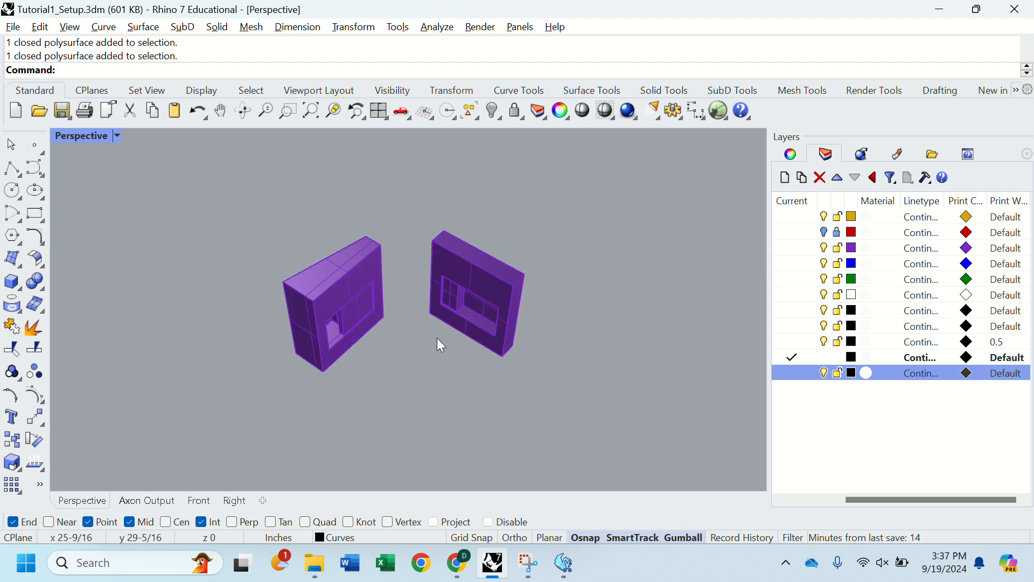
left_click(460, 330)
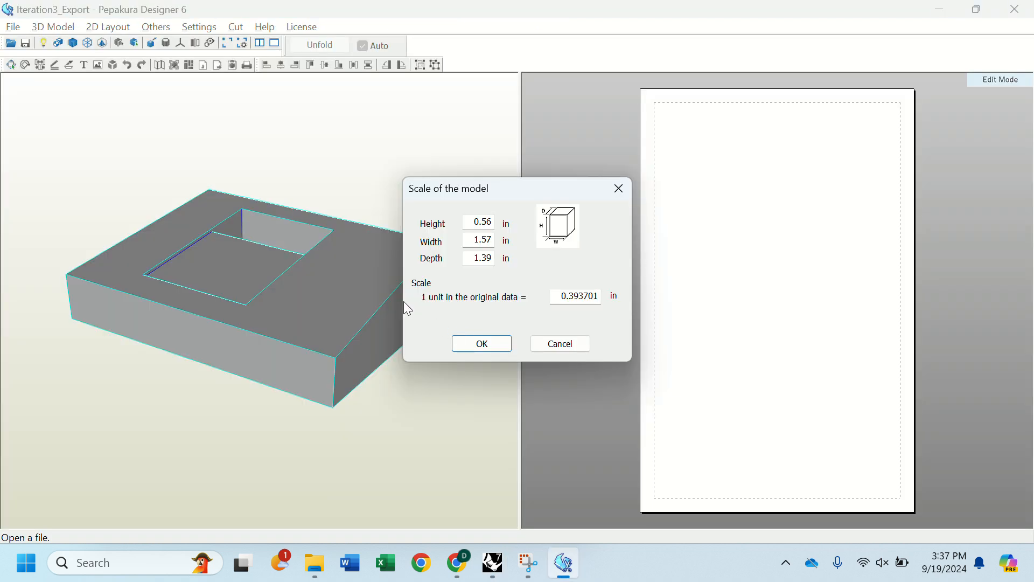
Accept the model scale of 0.393701 in per original unit and unfold the model automatically.
left_click(481, 343)
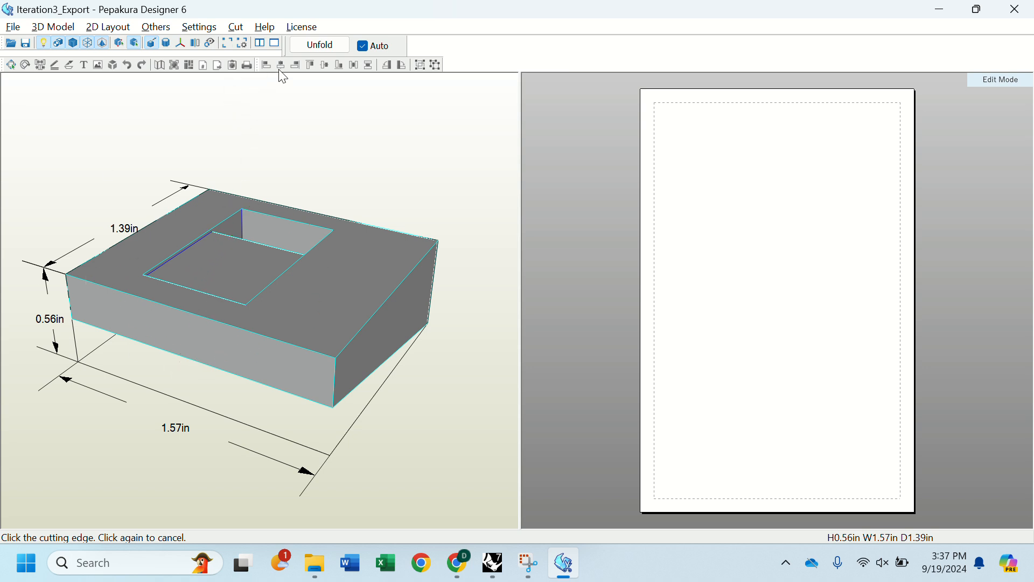
left_click(321, 45)
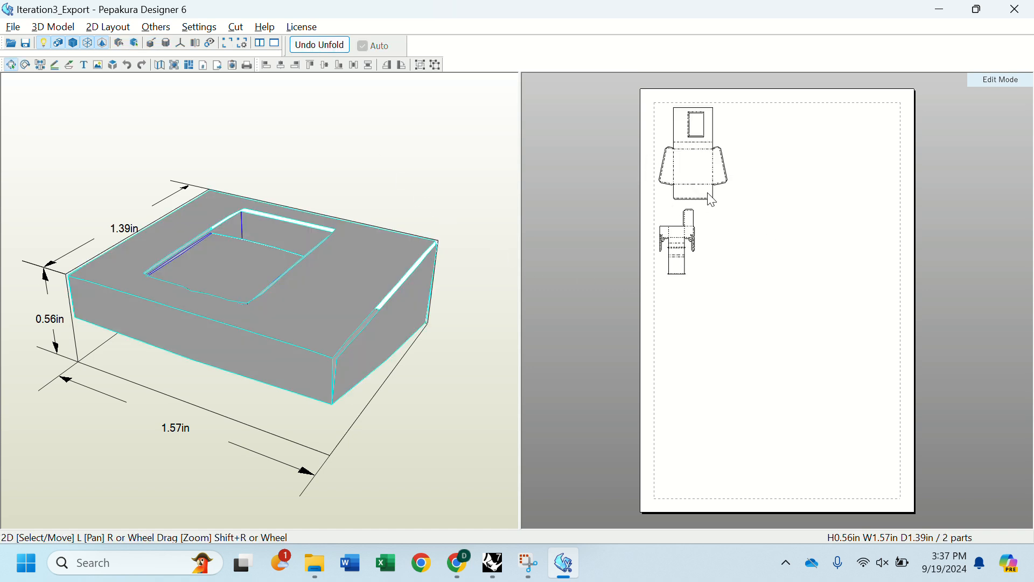
Examine the unfolded parts in the 2D layout, including their outlines, fold lines and glue tabs.
scroll(707, 195, "down", 3)
scroll(703, 199, "up", 5)
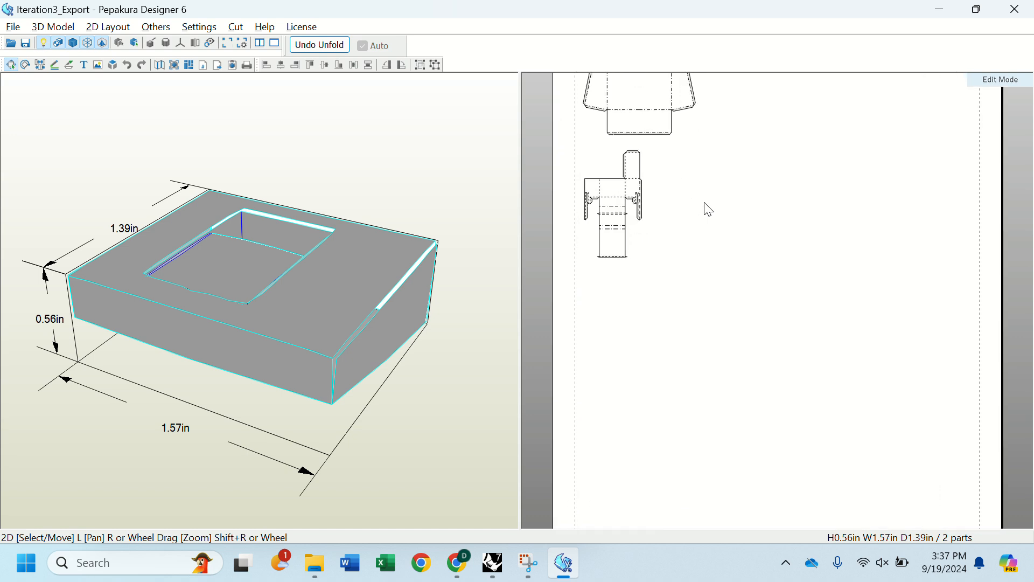
right_click_drag(700, 193, 704, 290)
scroll(645, 210, "up", 3)
right_click_drag(647, 212, 808, 353)
scroll(746, 322, "up", 3)
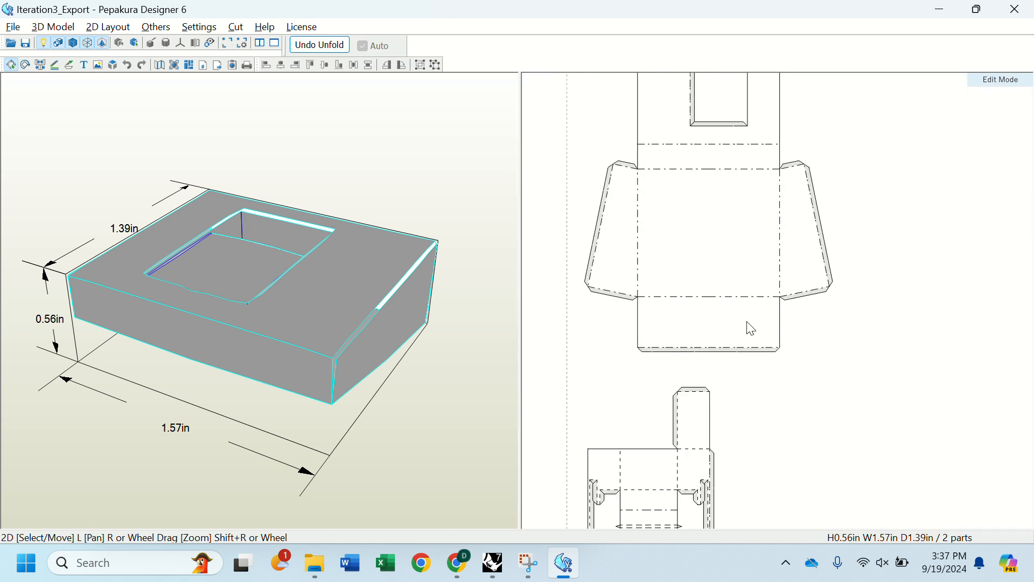
scroll(751, 329, "down", 3)
scroll(717, 302, "up", 3)
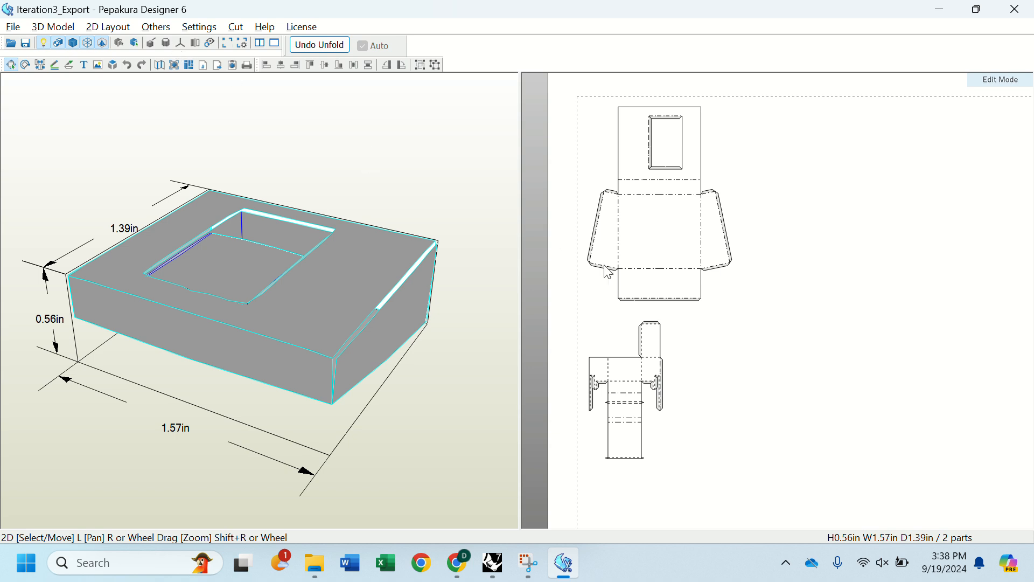
scroll(700, 233, "up", 2)
scroll(695, 233, "down", 4)
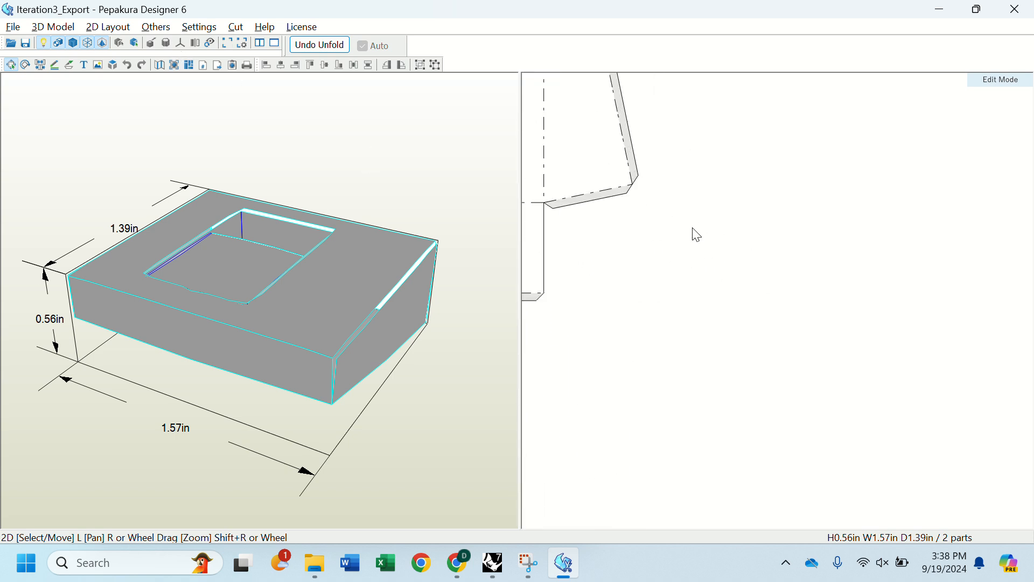
left_click_drag(764, 256, 709, 158)
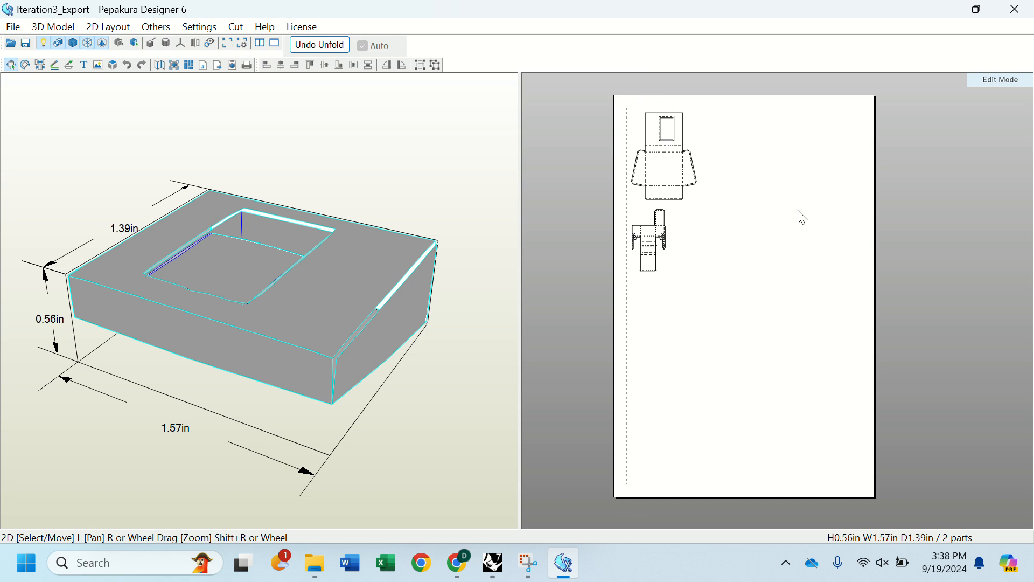
Confirm the page settings with paper size Others, 11 in width, 17 in height and Portrait orientation.
left_click(194, 27)
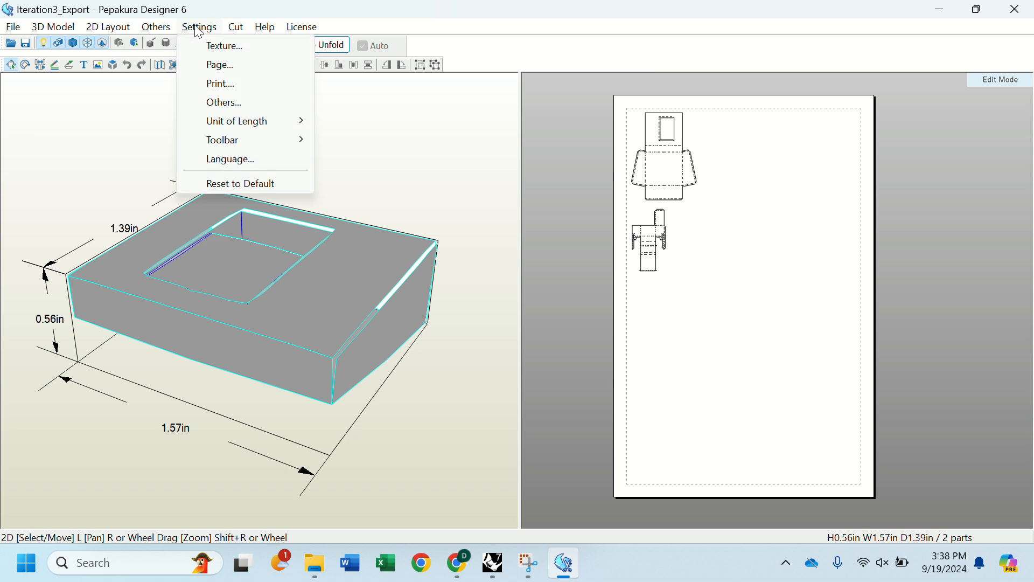
left_click(223, 69)
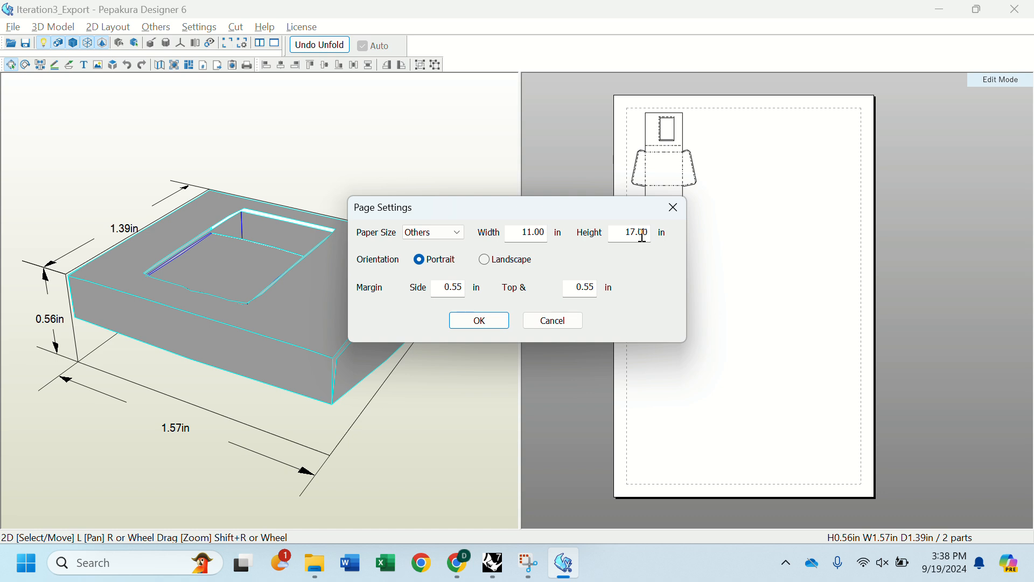
left_click(488, 322)
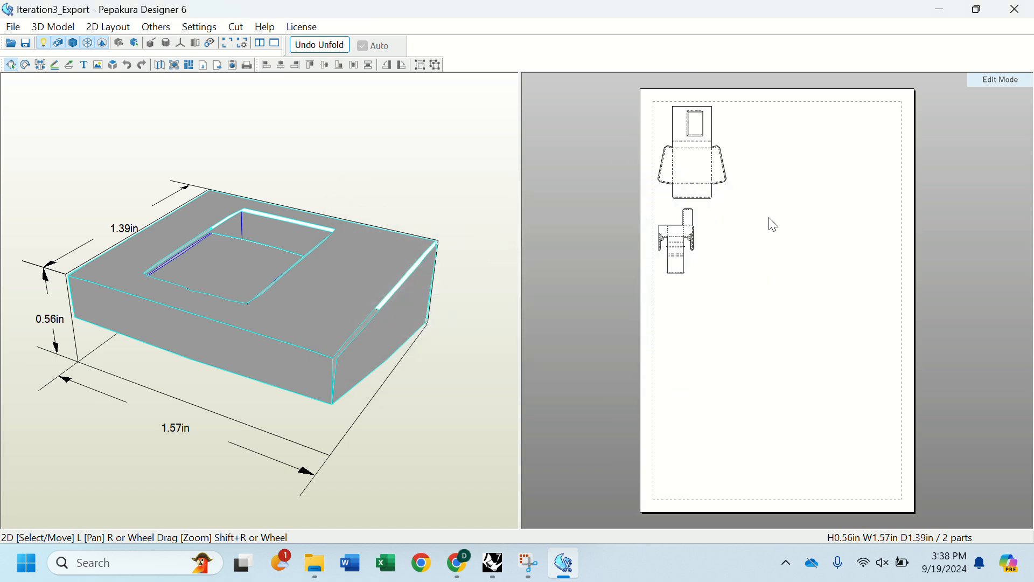
Set the page size to 12 in width and 24 in height, keeping Portrait orientation.
left_click(199, 27)
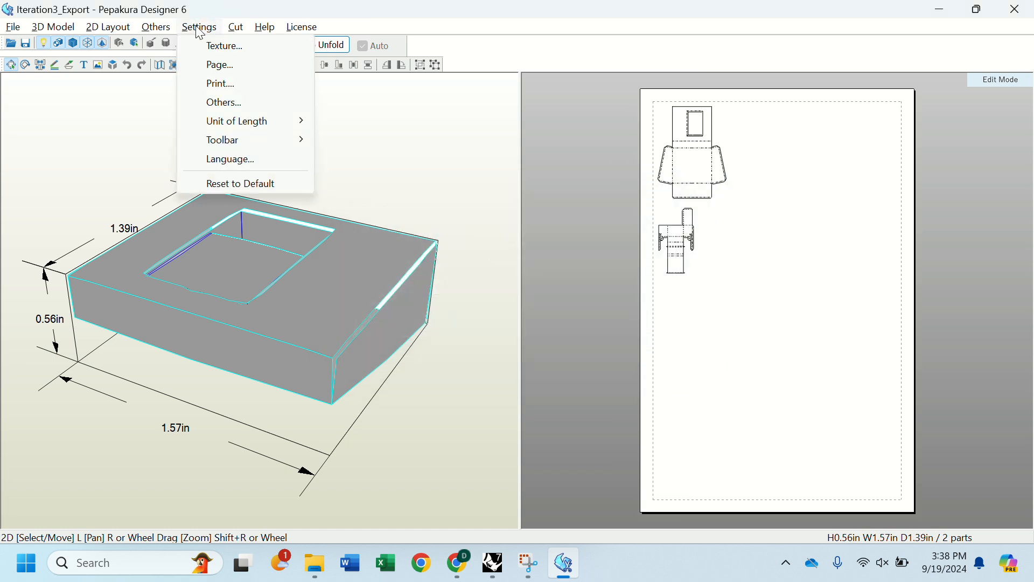
left_click(243, 65)
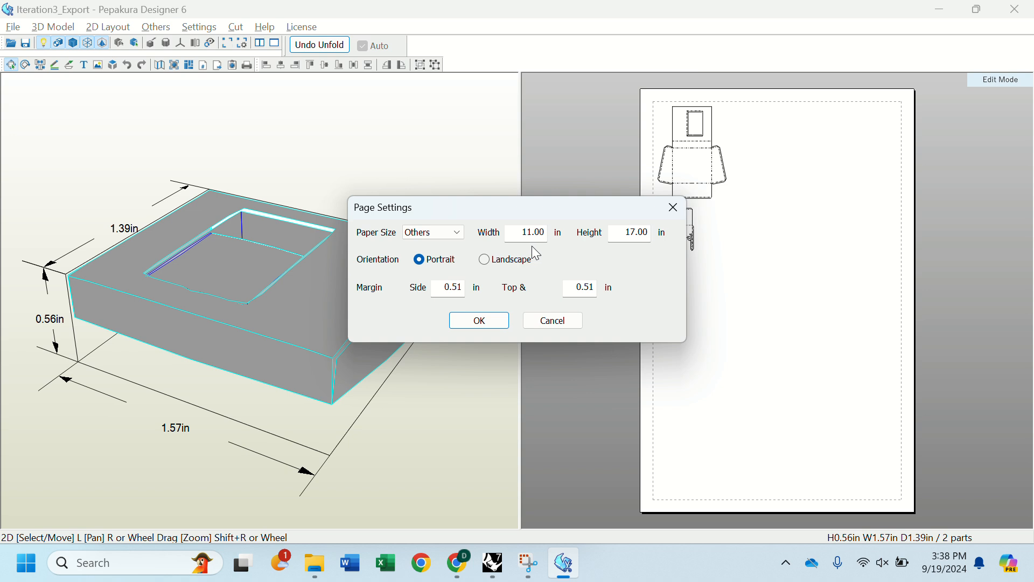
left_click(527, 233)
type("2")
left_click_drag(636, 231, 611, 232)
type("24")
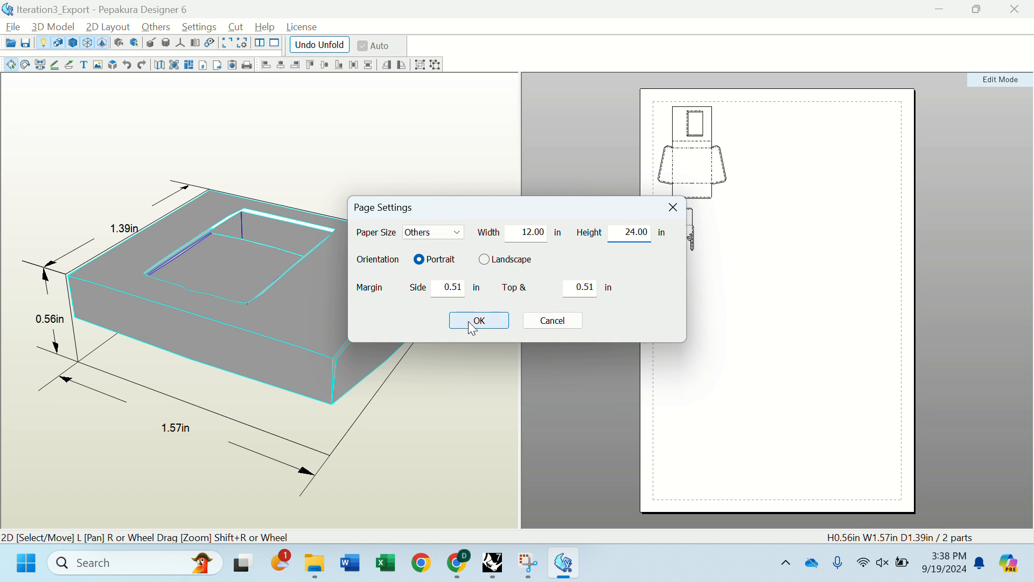
left_click(469, 322)
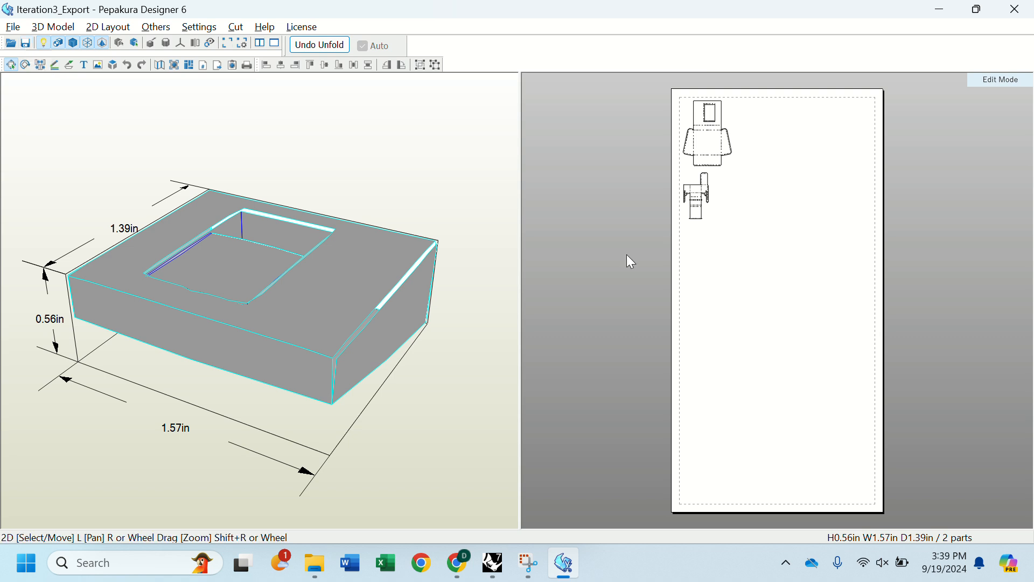
right_click_drag(813, 234, 738, 231)
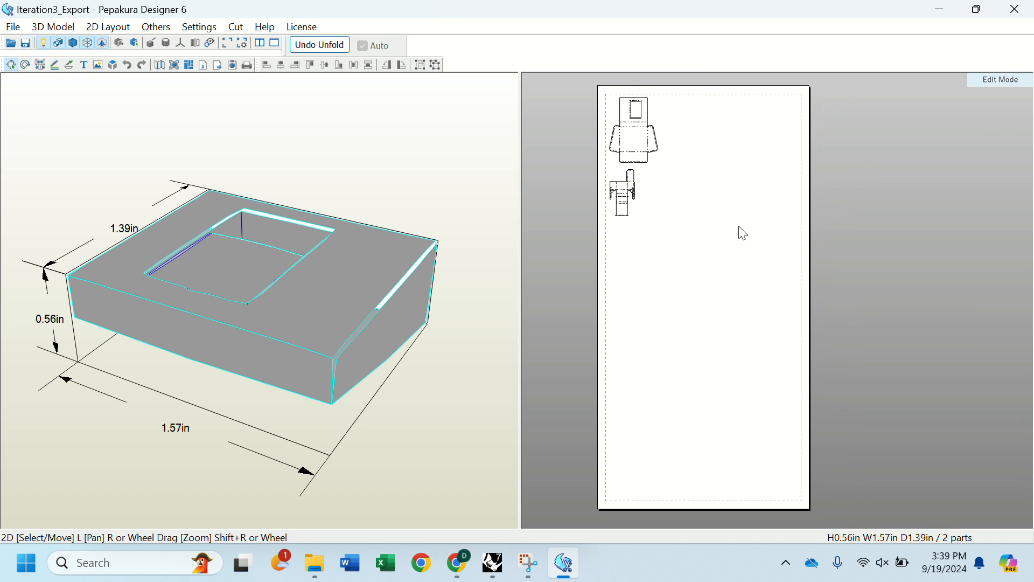
scroll(623, 174, "down", 1)
scroll(623, 174, "down", 1)
scroll(632, 170, "up", 2)
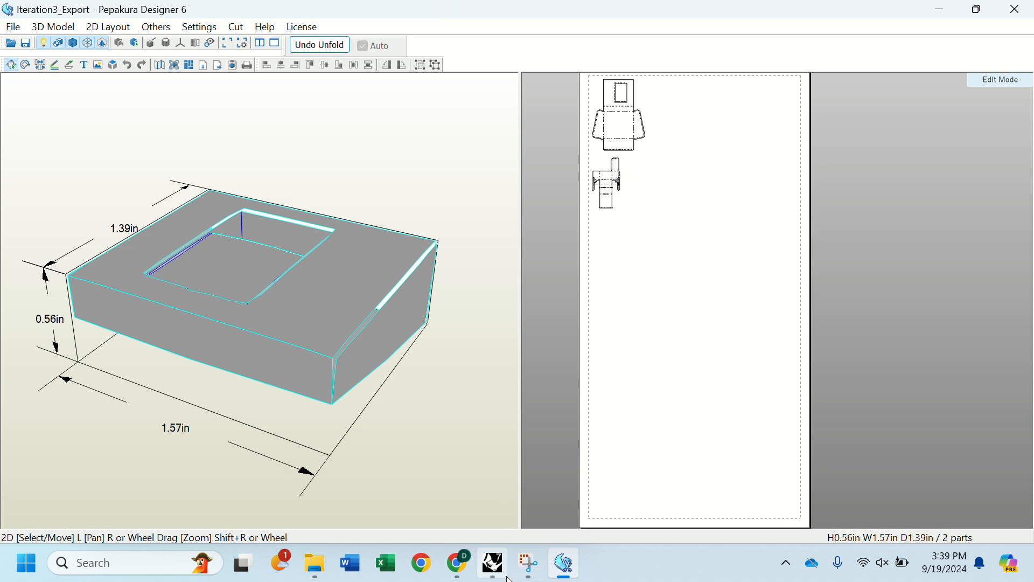
Undo the model's unfolding, applying the open edge info to the 3D model.
mouse_move(498, 575)
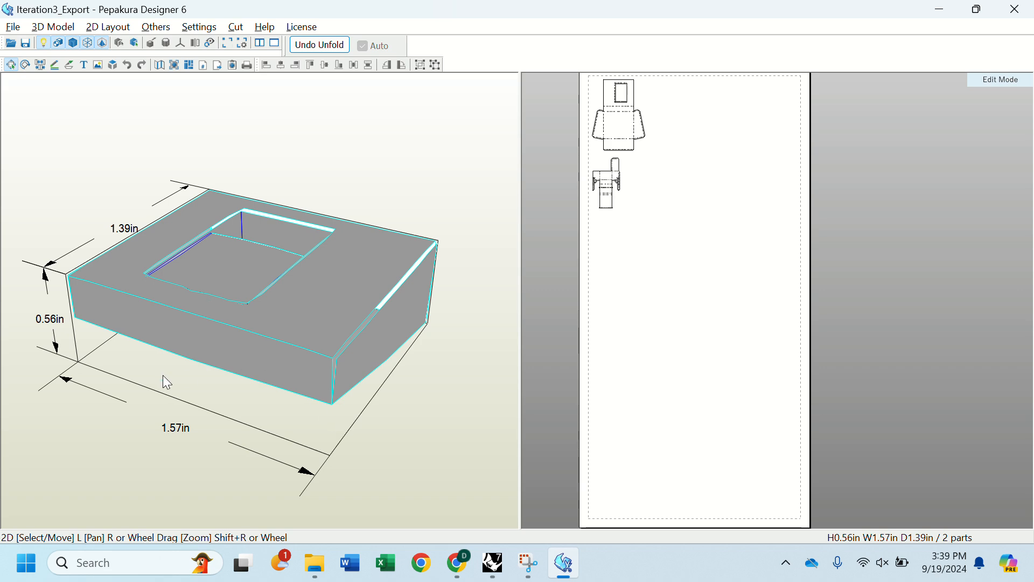
scroll(158, 258, "down", 2)
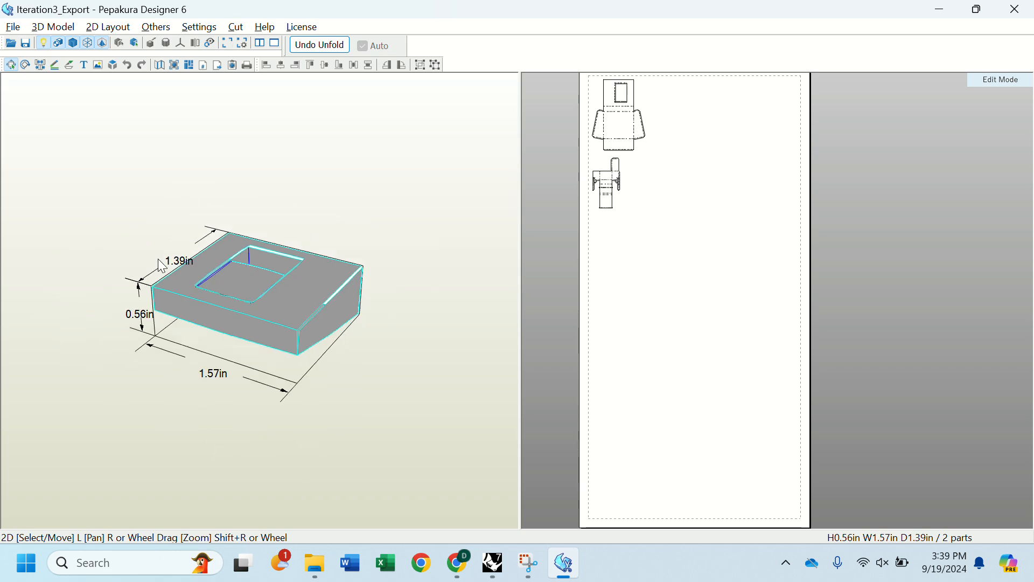
scroll(189, 280, "up", 8)
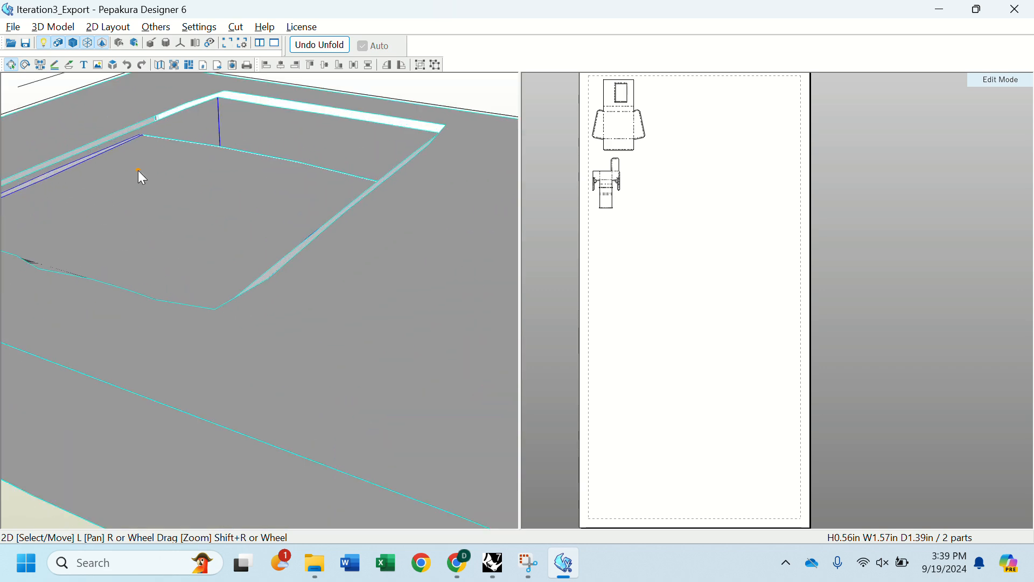
right_click_drag(137, 171, 306, 134)
left_click_drag(307, 135, 260, 115)
left_click(321, 46)
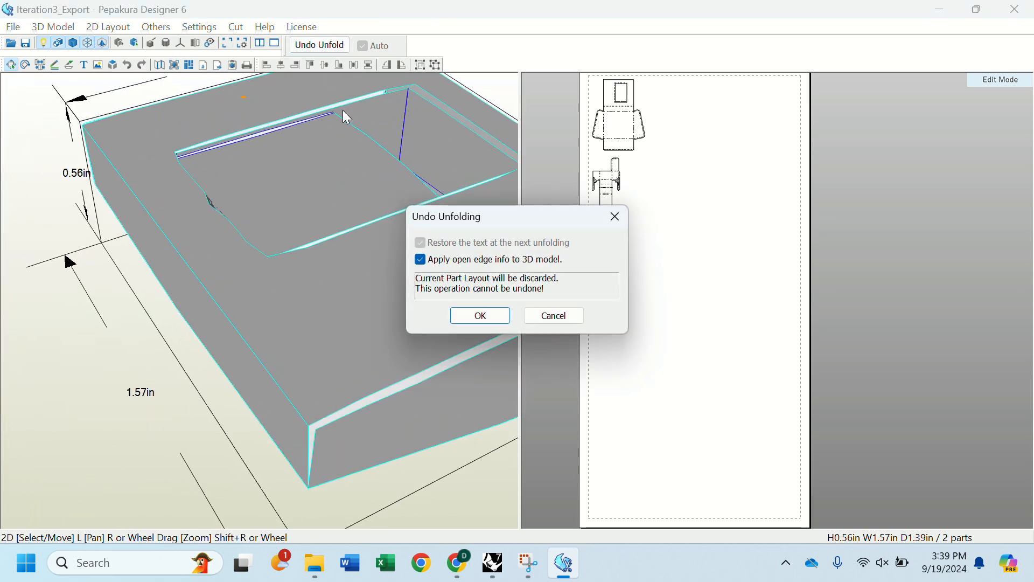
left_click(478, 314)
Examine the block's stepped recess and its marked cut edges in the 3D model from several angles.
scroll(288, 135, "down", 5)
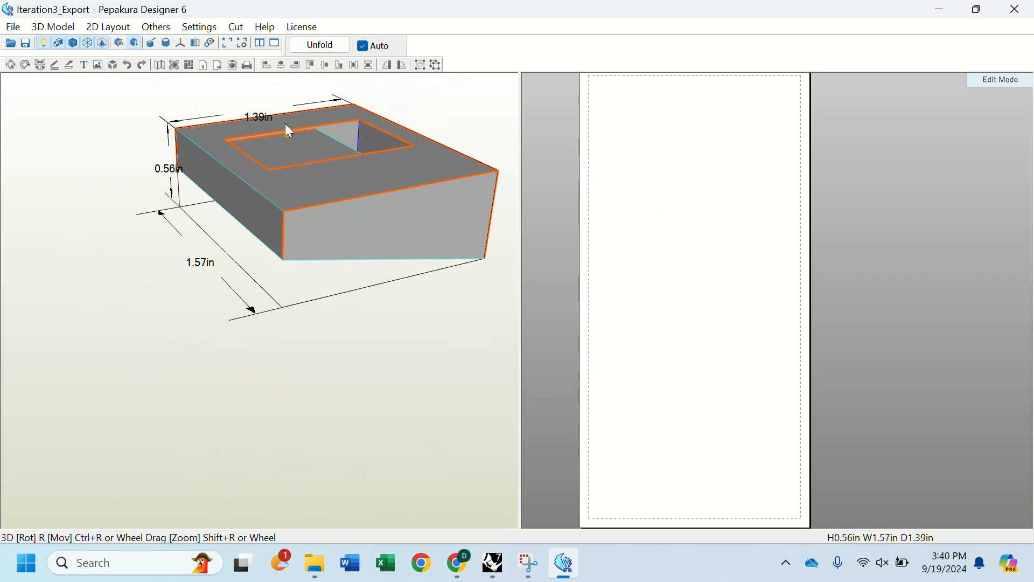
scroll(287, 132, "up", 6)
left_click_drag(260, 128, 88, 123)
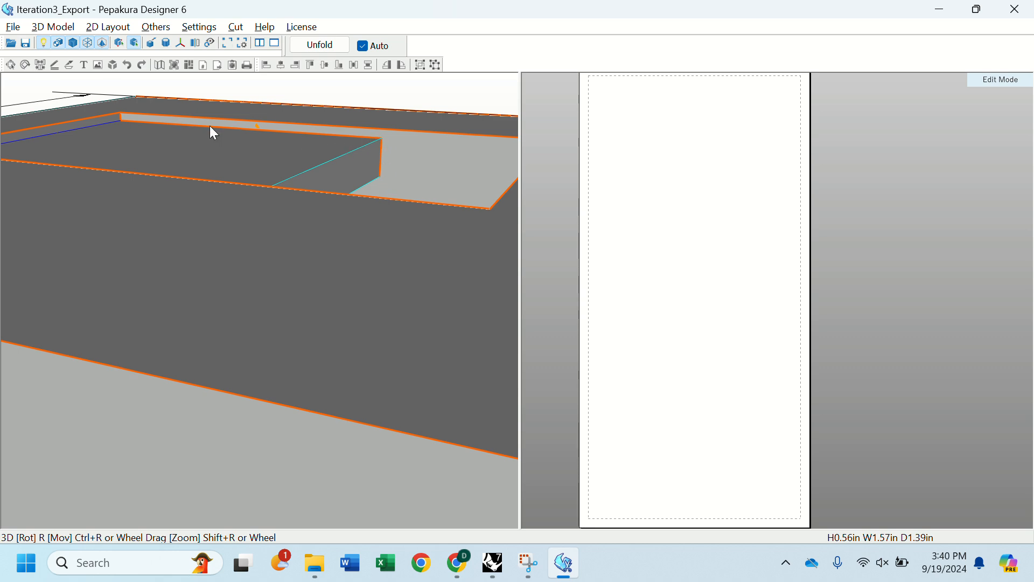
left_click_drag(210, 126, 261, 161)
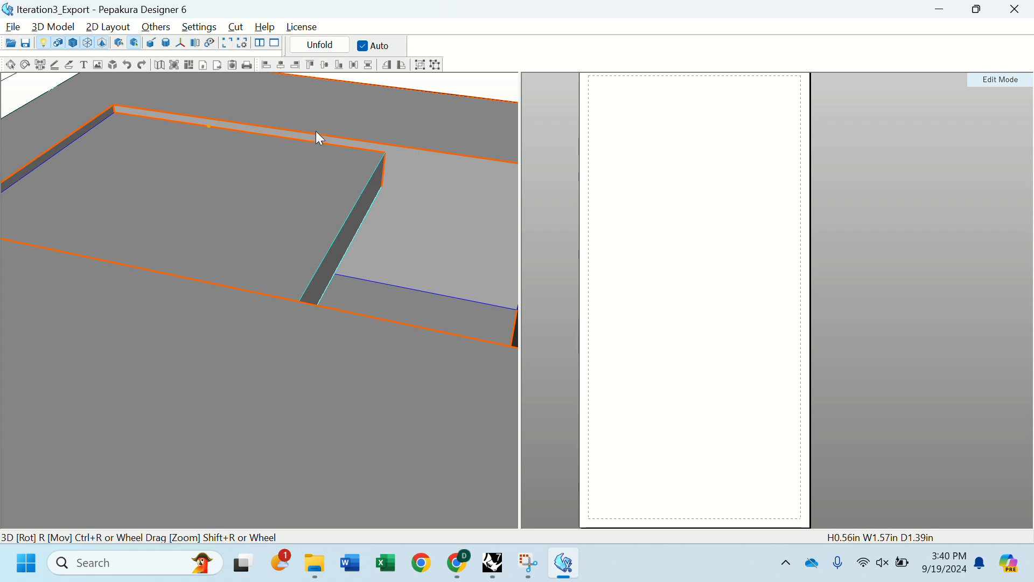
scroll(295, 138, "down", 6)
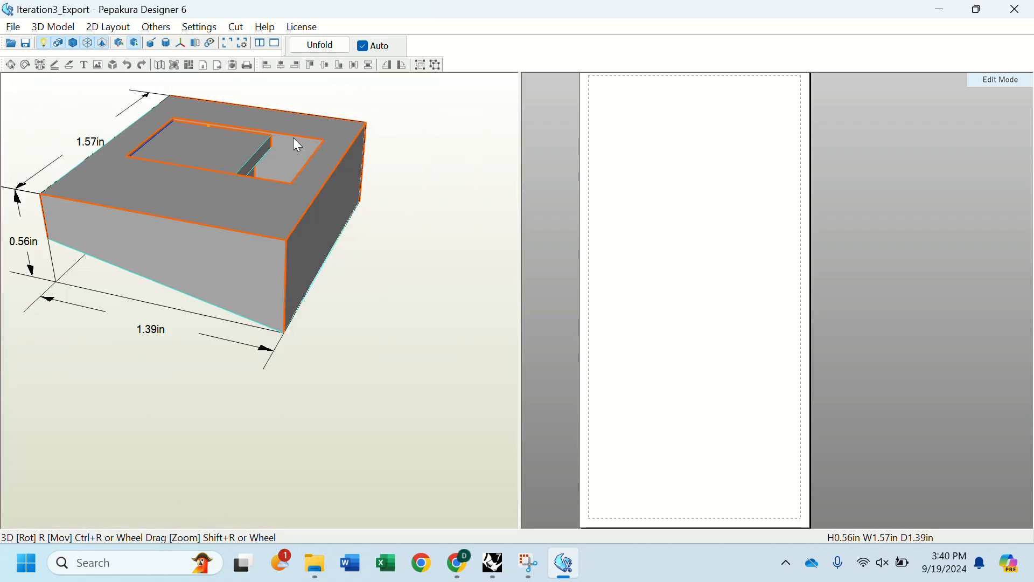
scroll(251, 156, "up", 5)
scroll(271, 189, "down", 2)
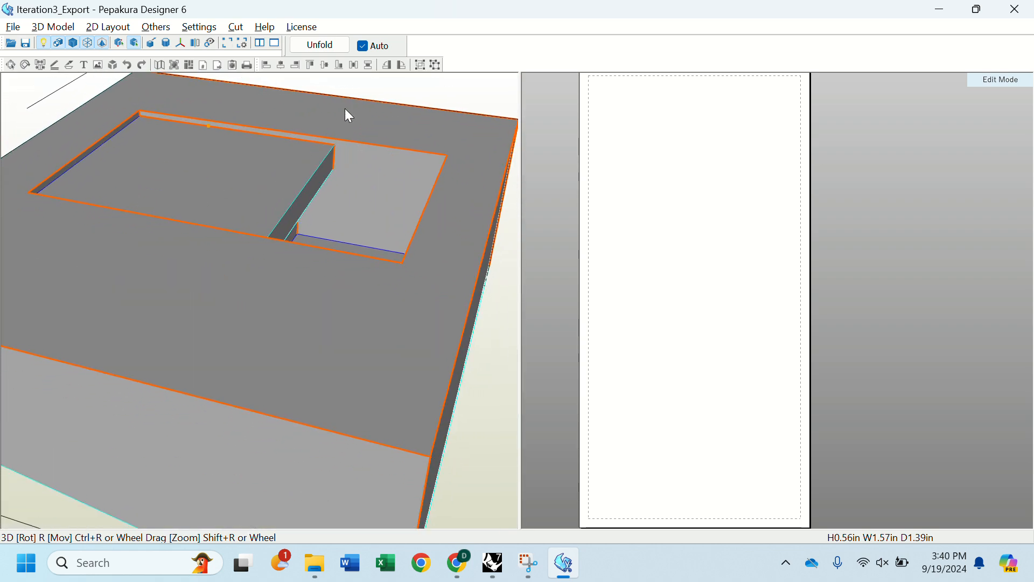
scroll(341, 151, "down", 5)
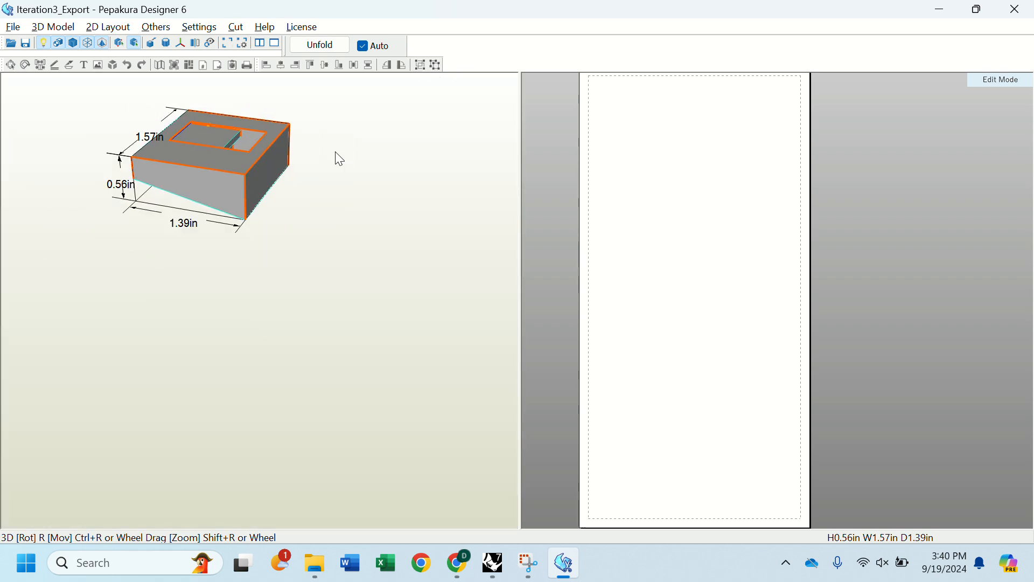
Switch to Rhino and move the selected block so its upper corner meets the matching corner of the other block.
left_click(494, 560)
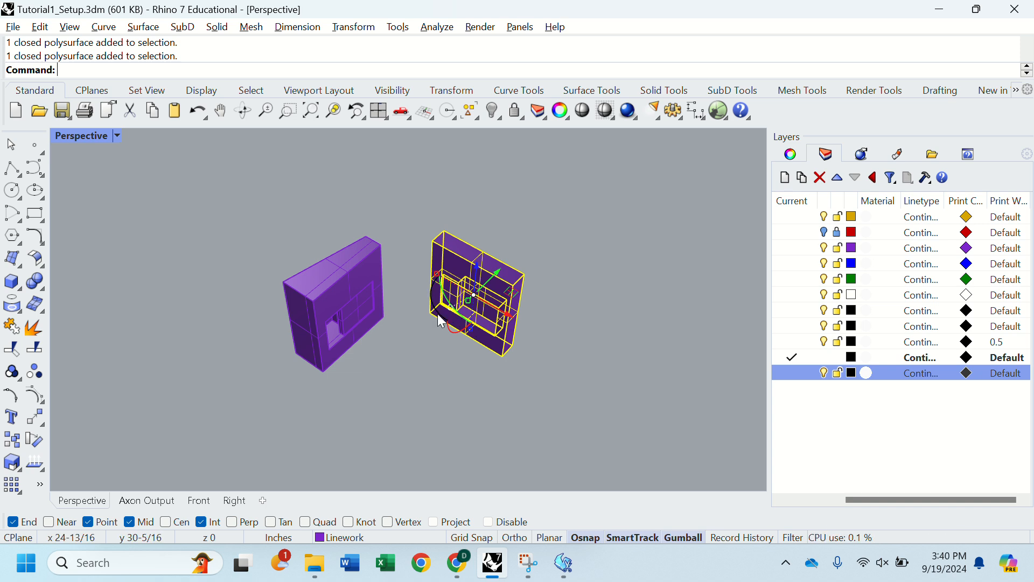
left_click_drag(441, 321, 400, 278)
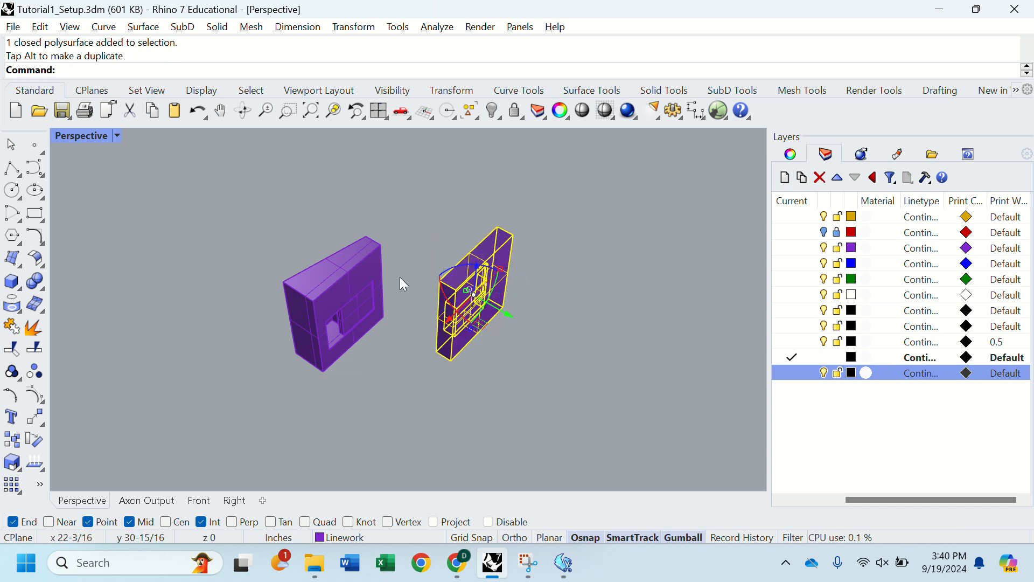
type("m")
key("Return")
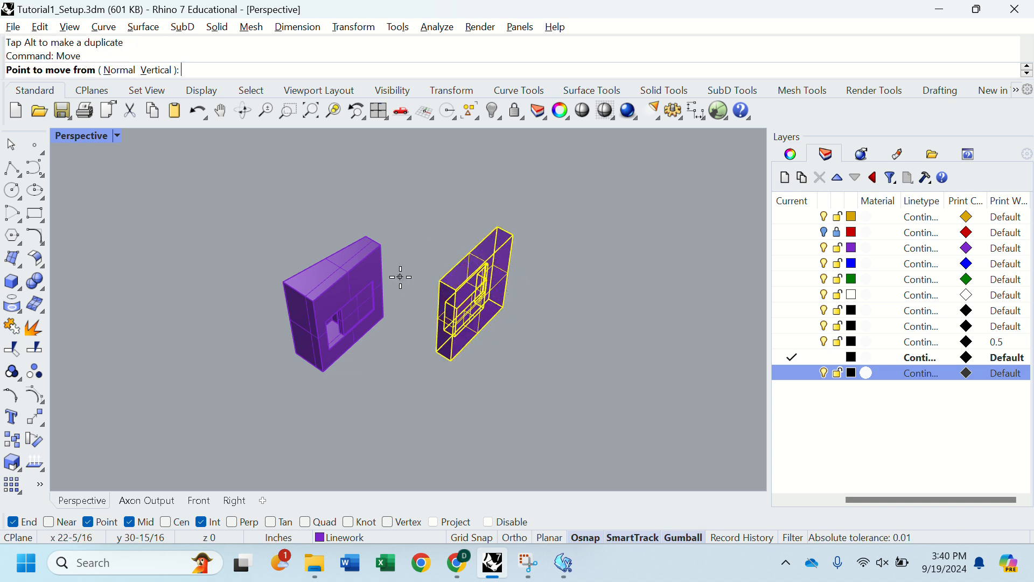
left_click(511, 240)
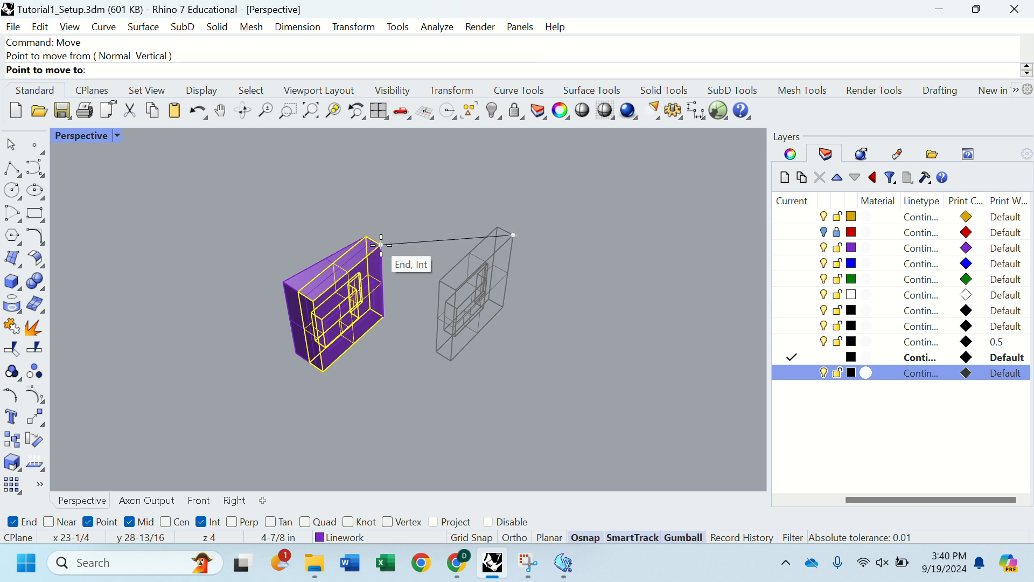
key("Escape")
key("Return")
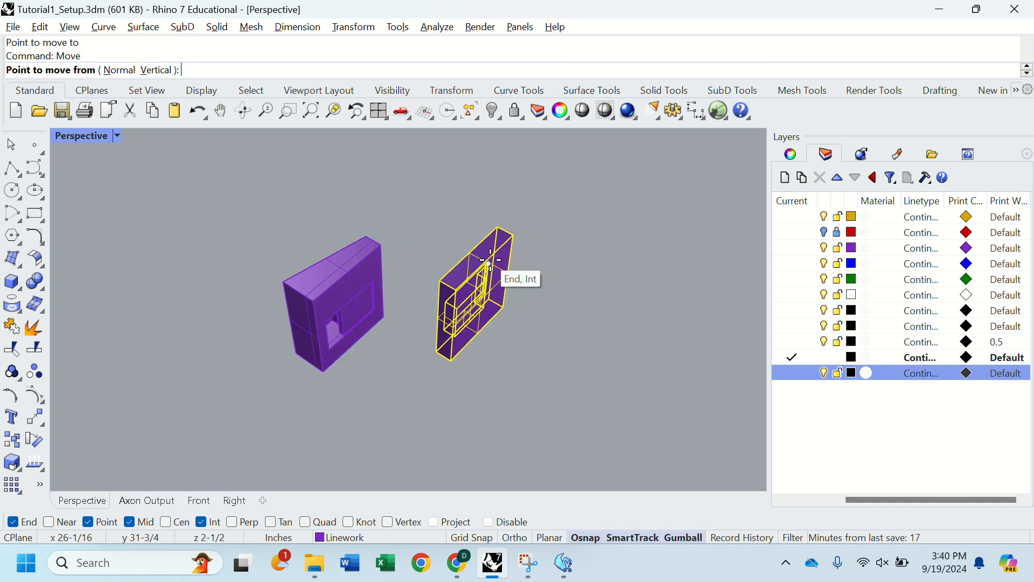
left_click(494, 222)
left_click(399, 240)
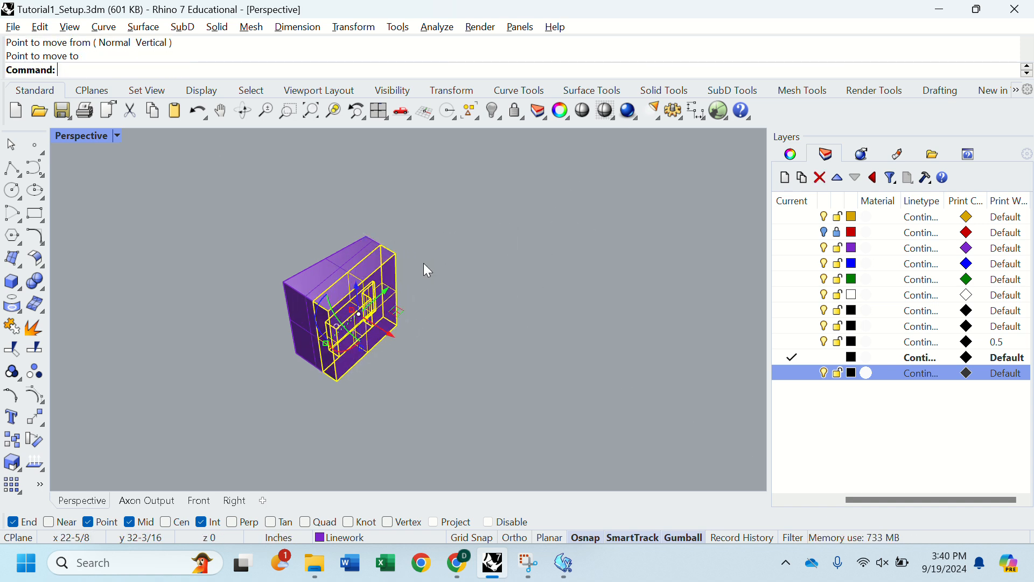
Add the other block to the selection and scale both uniformly from their lower corner, making the adjacent bottom edge 4" long.
left_click(338, 251)
type("Scale")
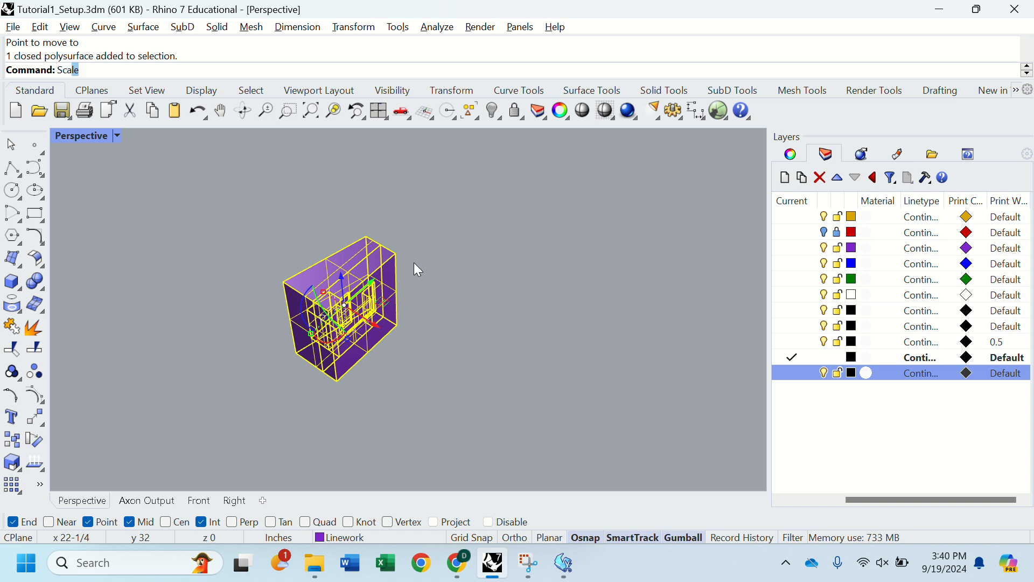
key("Return")
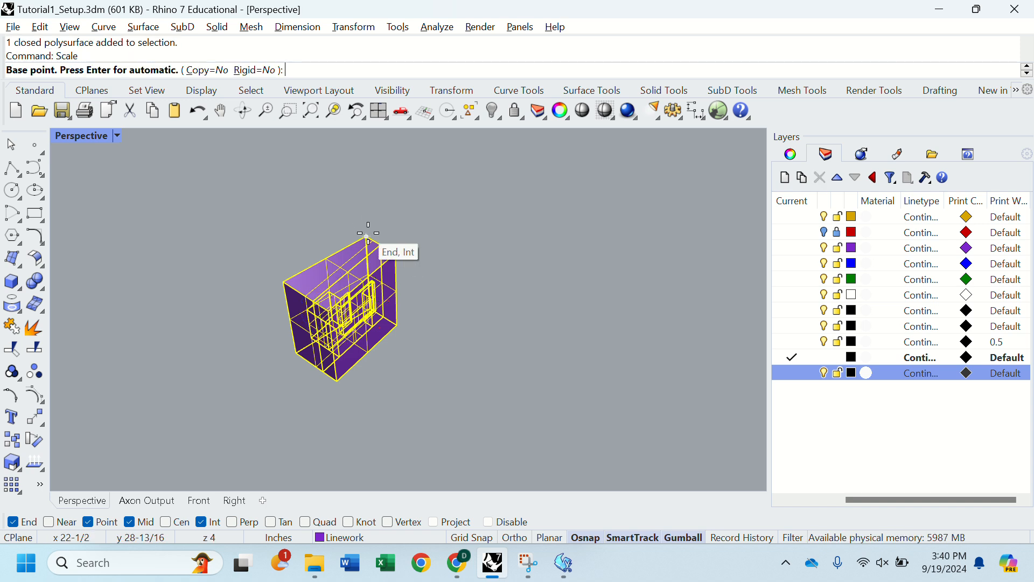
right_click_drag(376, 314, 335, 294)
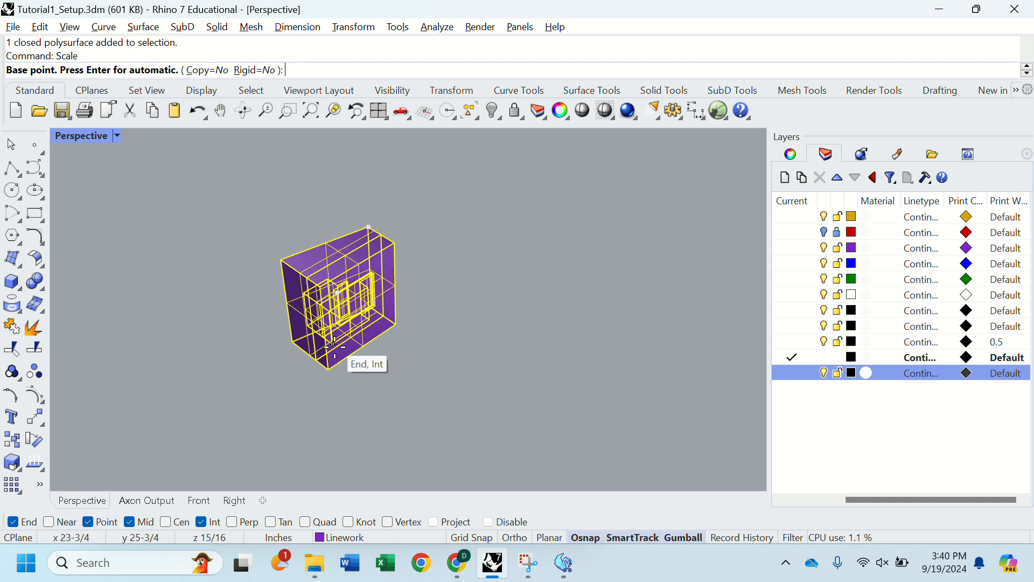
left_click(329, 370)
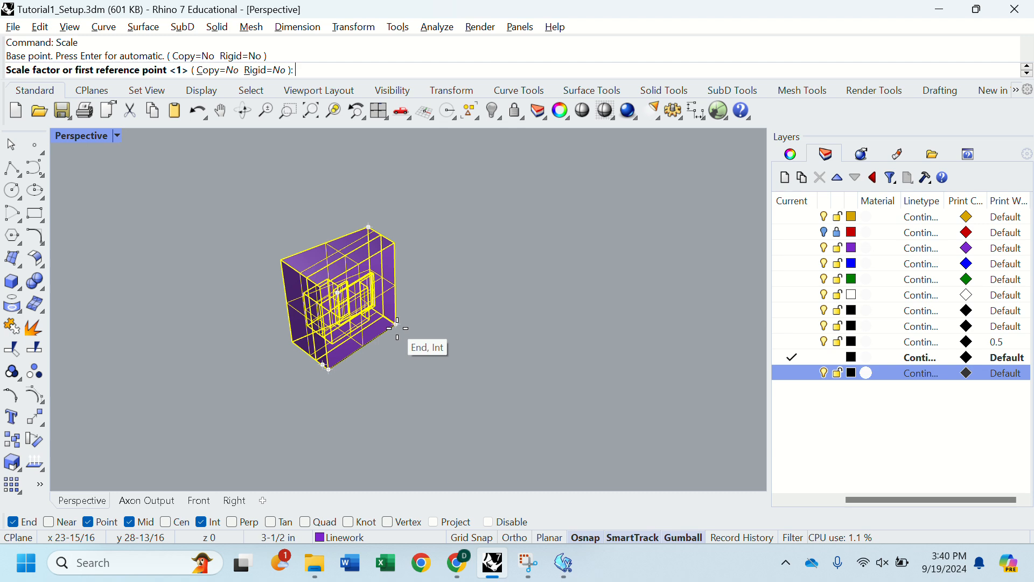
left_click(397, 323)
type("4")
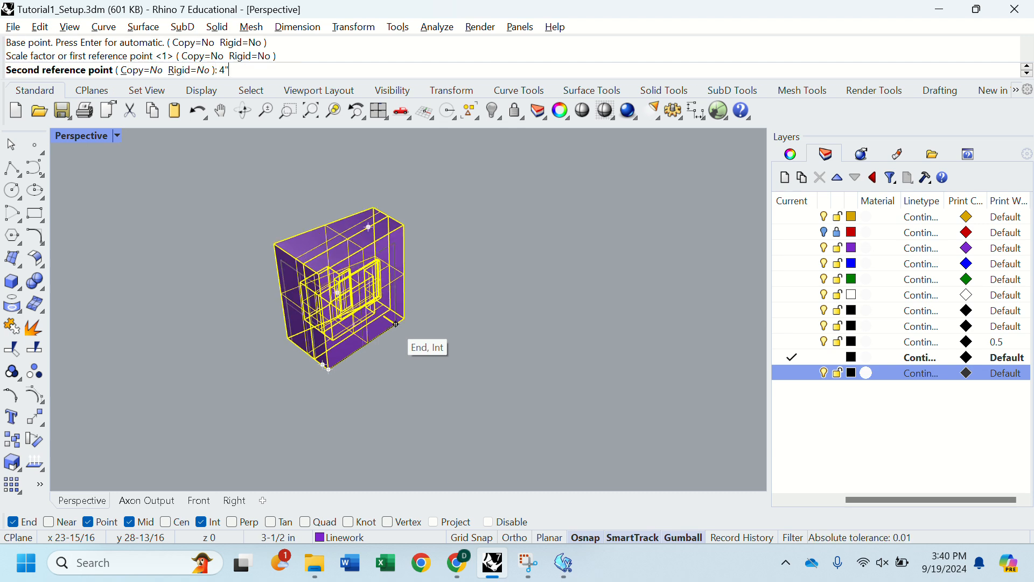
key("Return")
Stretch both blocks through their combined thickness with Scale1D to about 3-11/16 in, then clear the selection.
right_click_drag(399, 328, 476, 354)
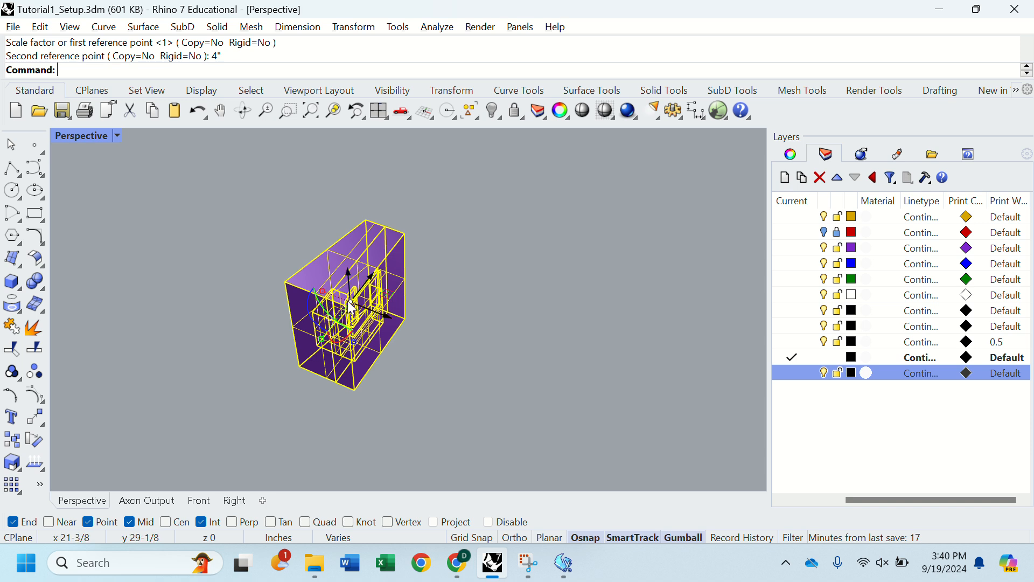
key("Return")
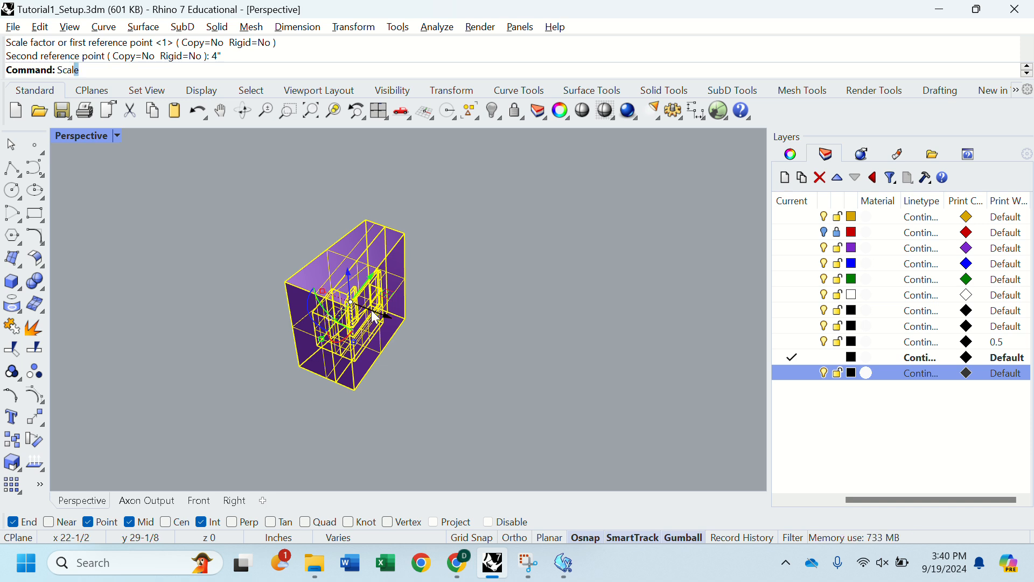
type("le1")
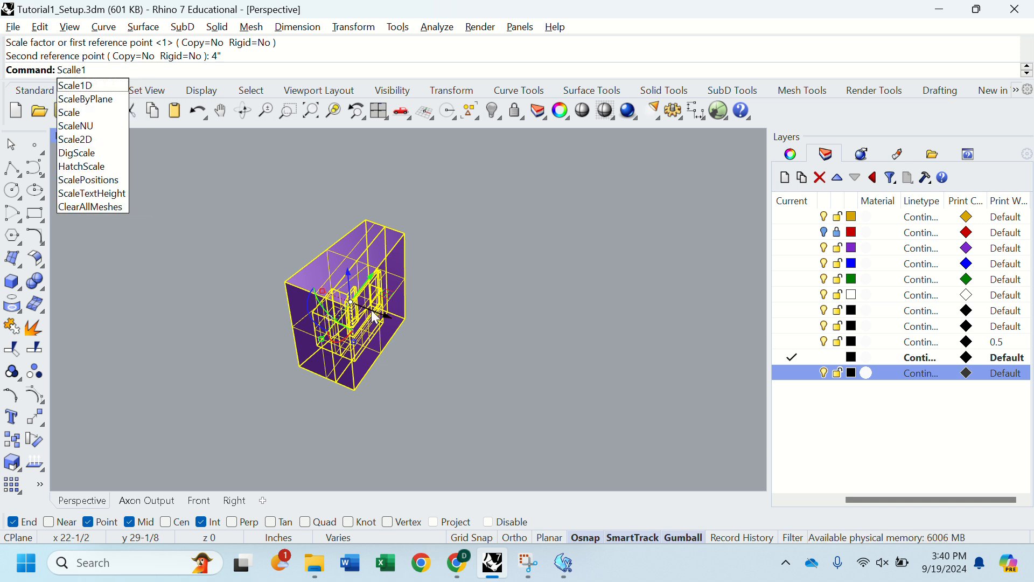
key("BackSpace")
key("BackSpace")
key("BackSpace")
type("1")
key("BackSpace")
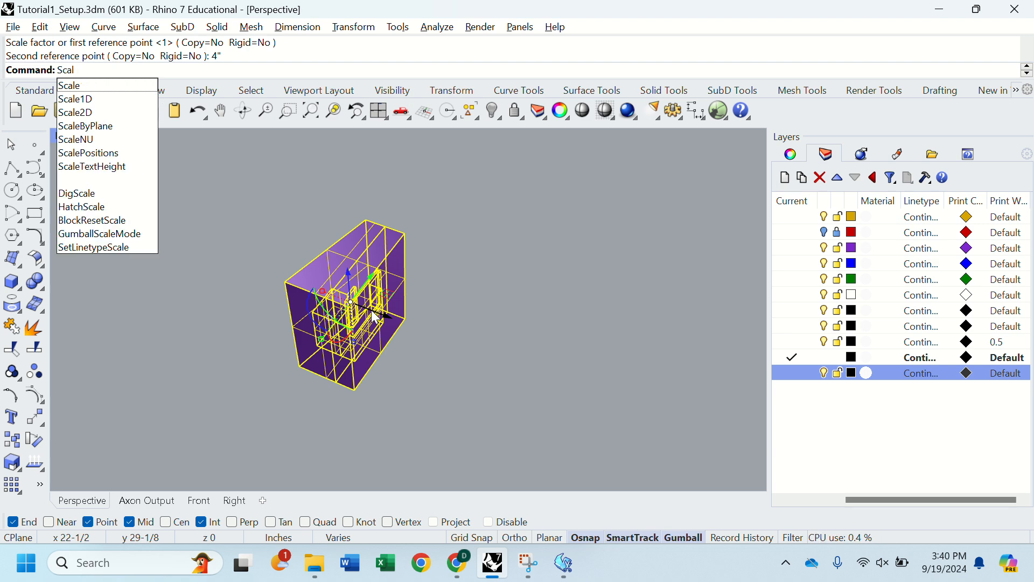
type("e1")
key("Return")
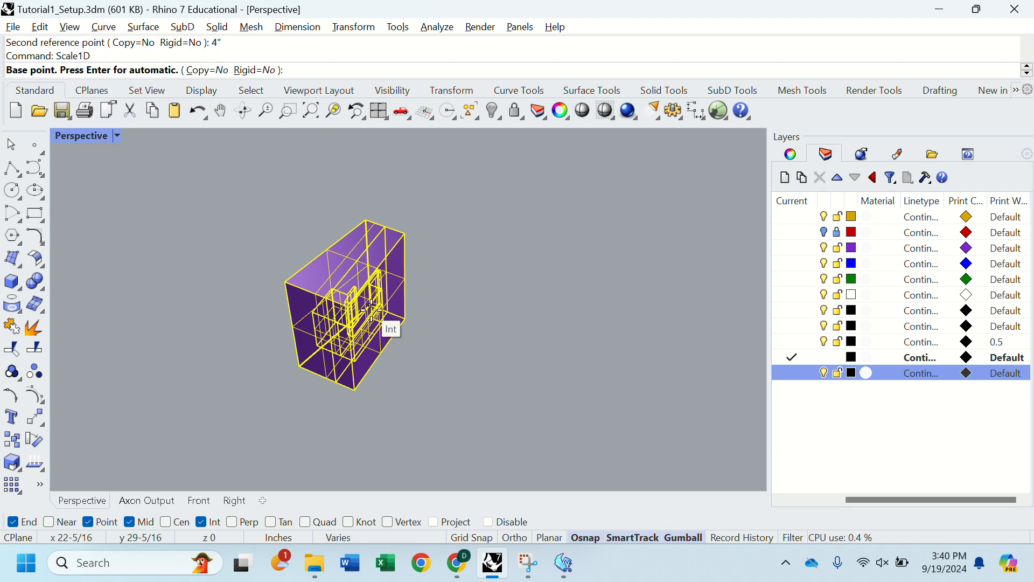
left_click(365, 220)
left_click(354, 210)
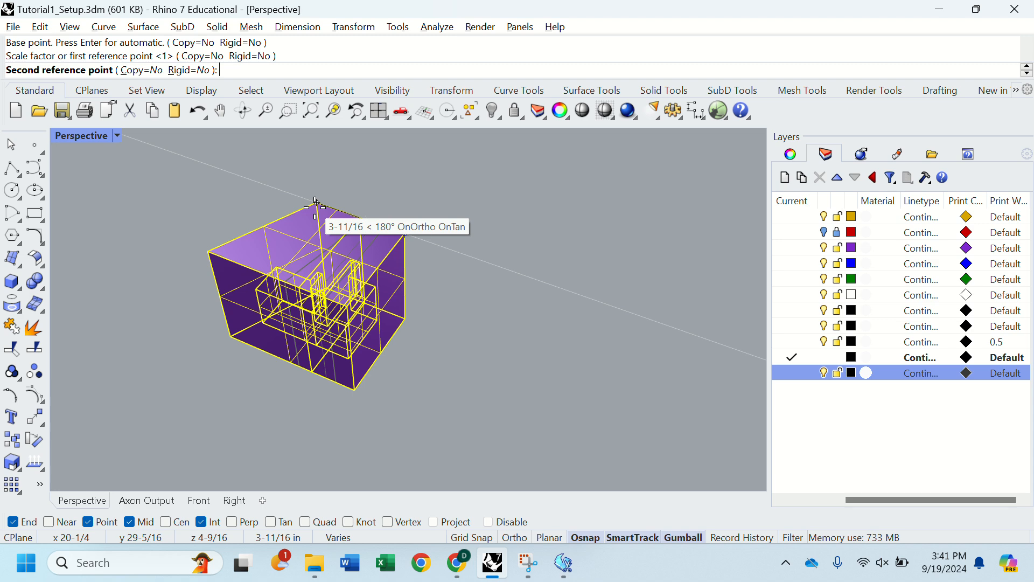
left_click(316, 201)
left_click(461, 327)
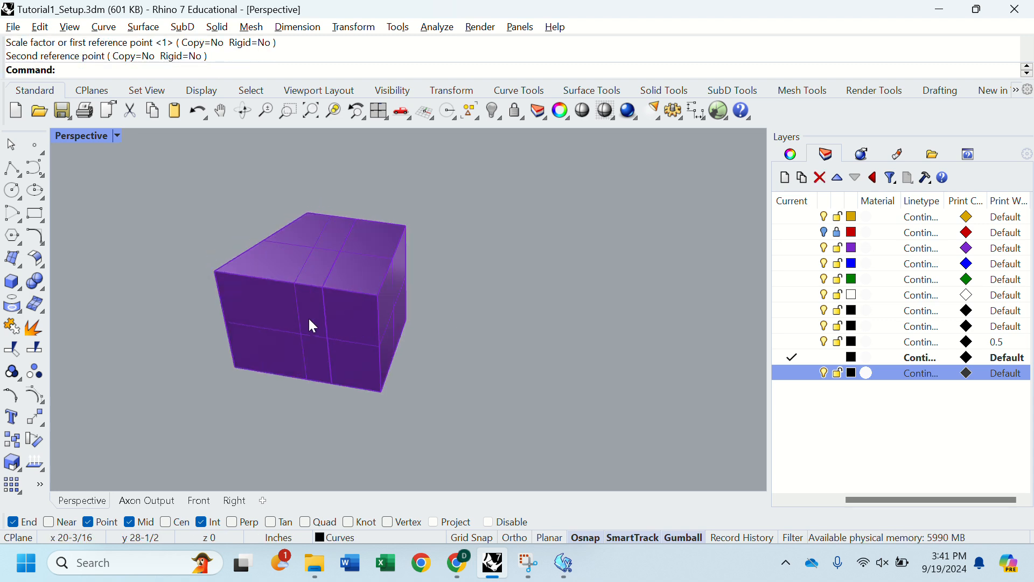
Export the larger block as the binary STL file Iteration3_Export_2.stl with a mesh tolerance of 0.01 inches.
left_click(289, 314)
type("Export")
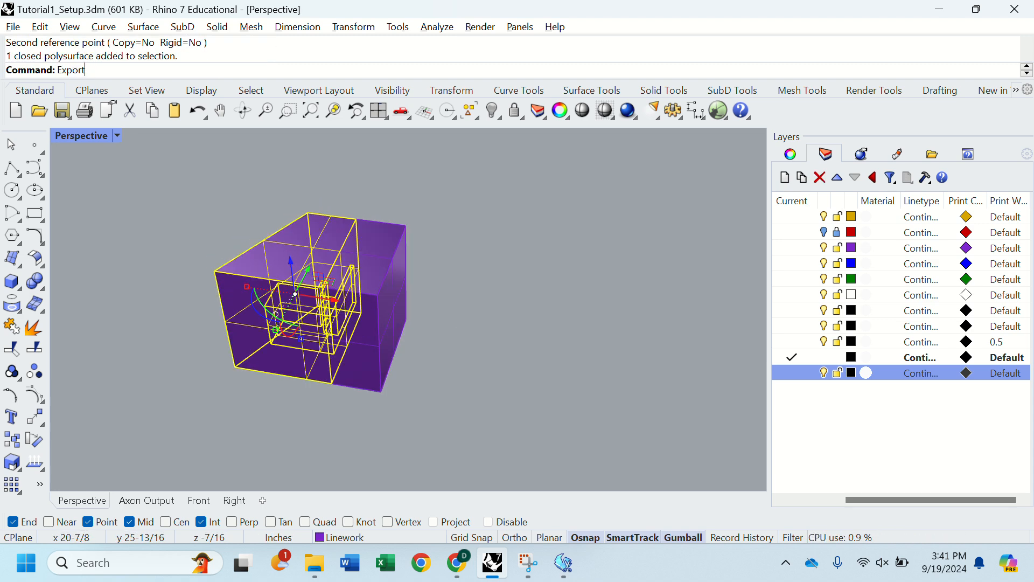
key("Return")
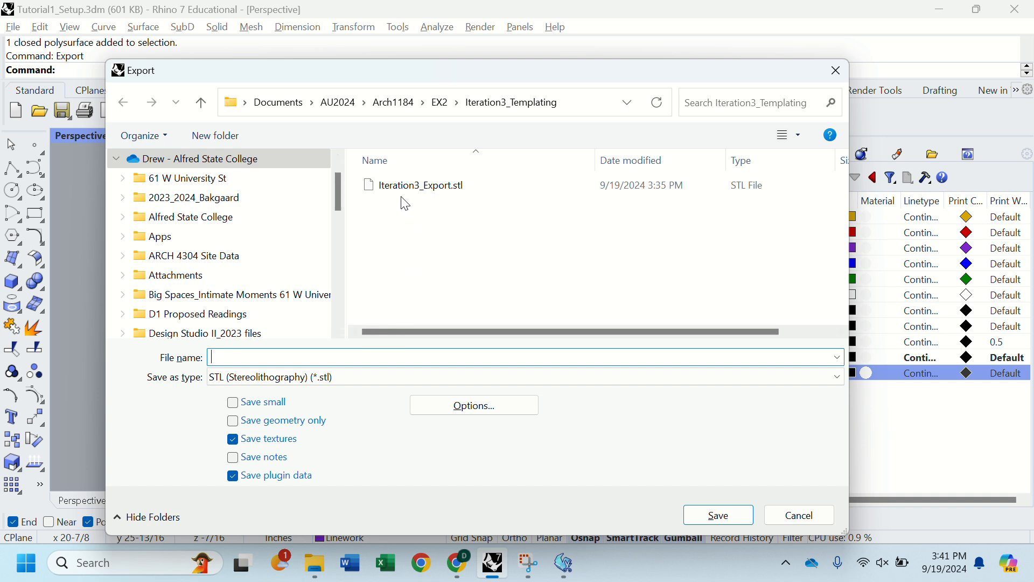
left_click(388, 186)
left_click(283, 357)
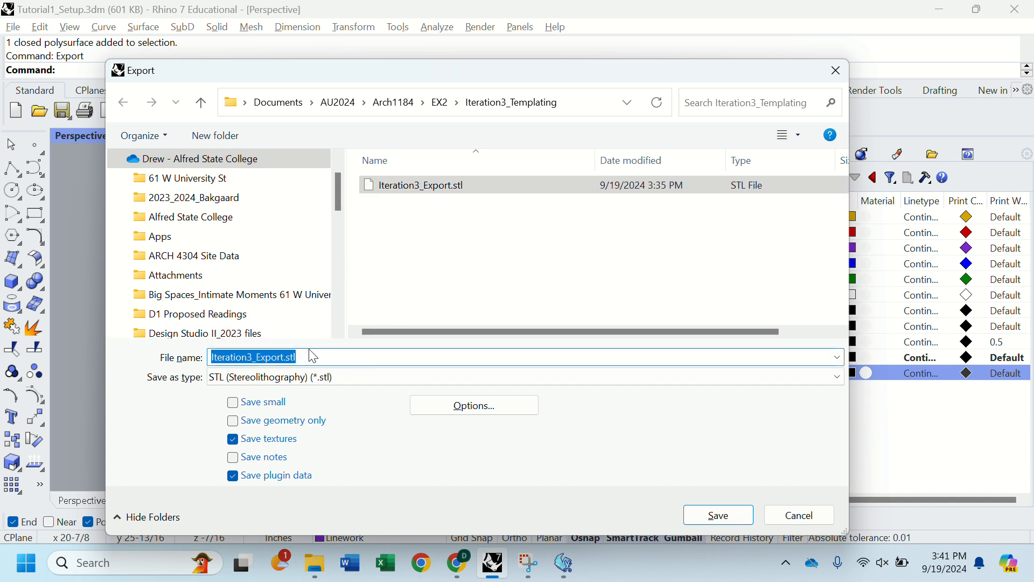
left_click(281, 357)
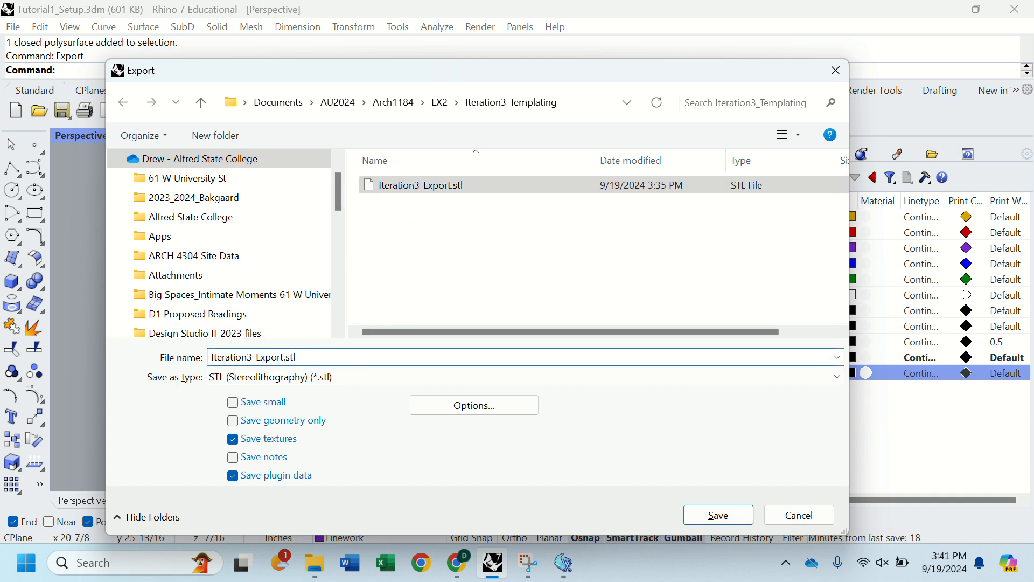
key("Delete")
type("_2")
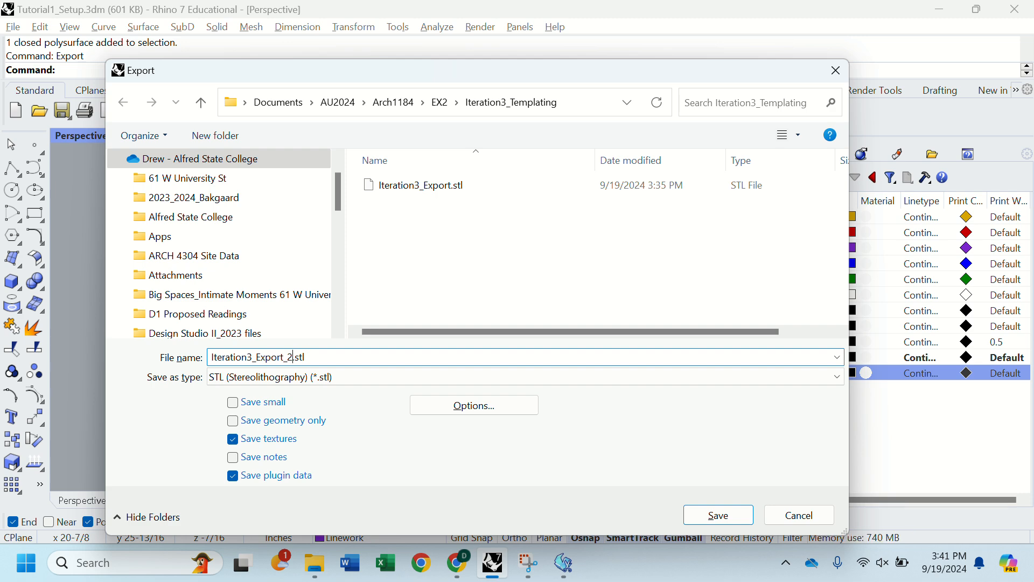
key("Return")
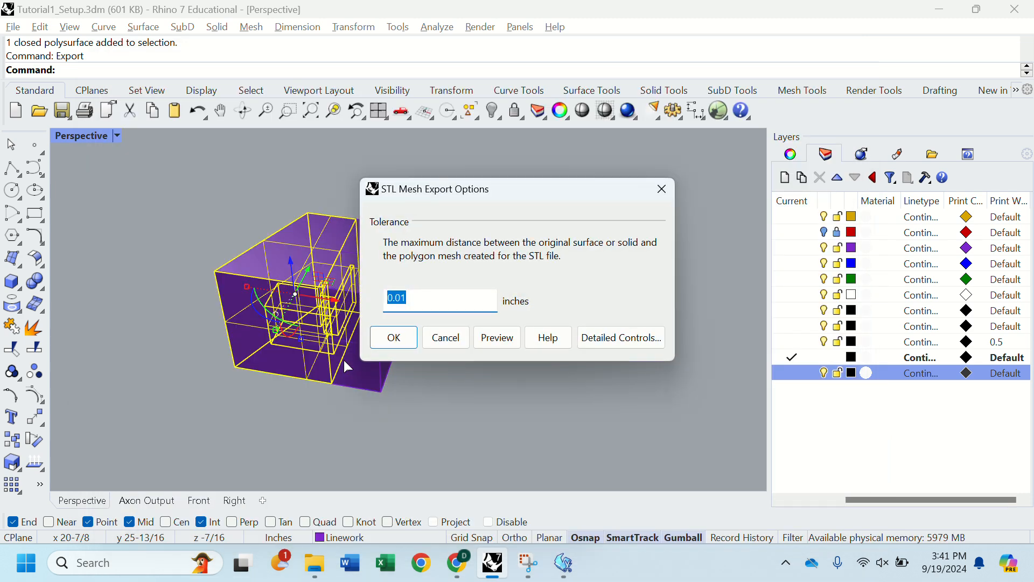
left_click(395, 337)
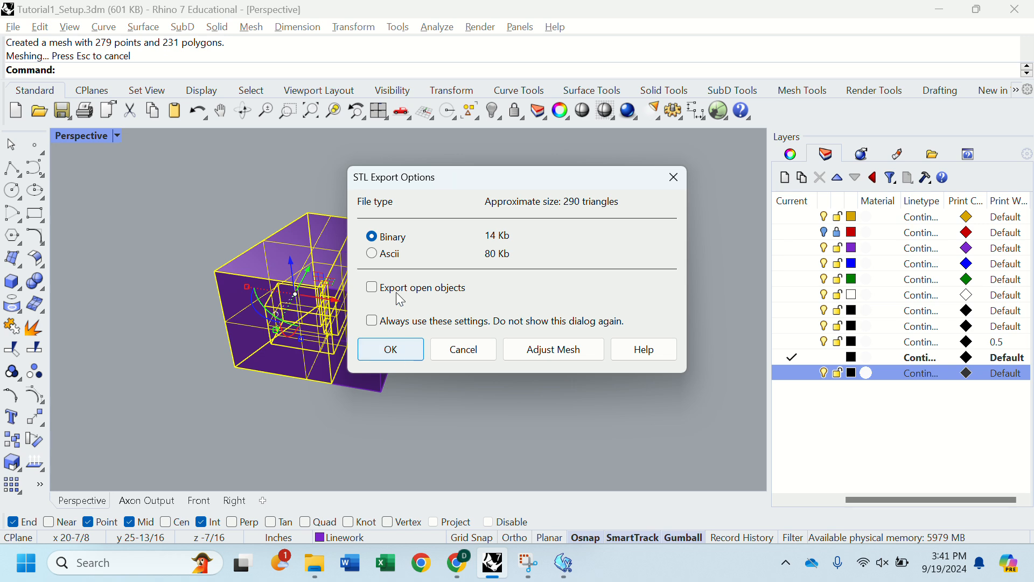
left_click(403, 348)
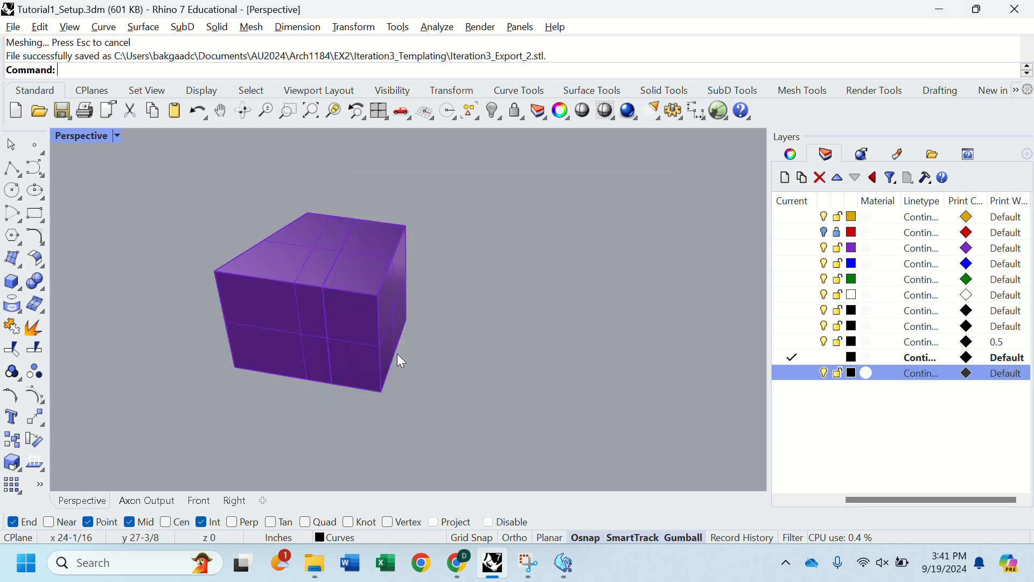
Export the smaller block as the binary STL file Iteration3_Export_2_RightVol.stl with a mesh tolerance of 0.01 inches.
left_click(371, 328)
type("Export")
key("Return")
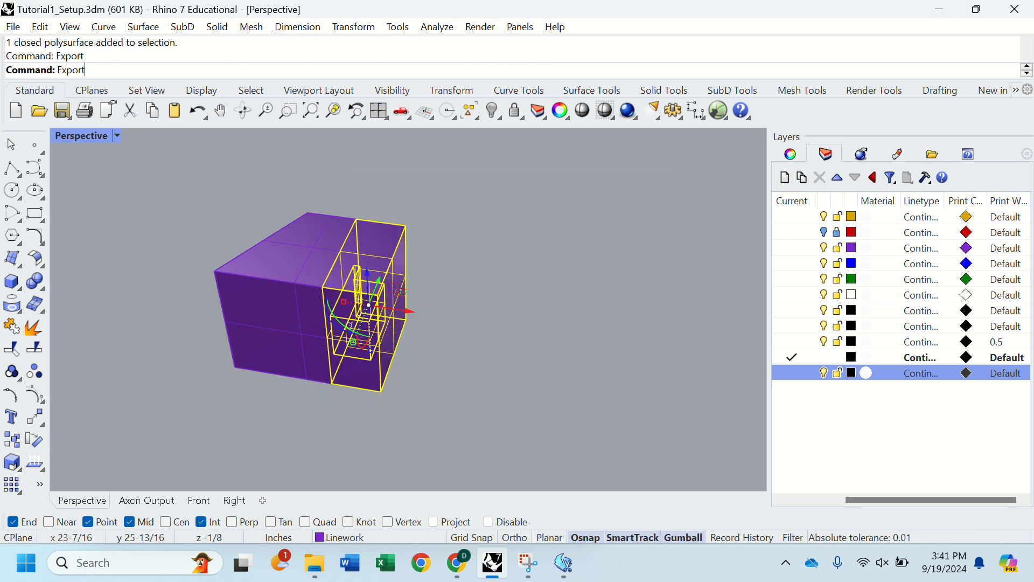
left_click(420, 202)
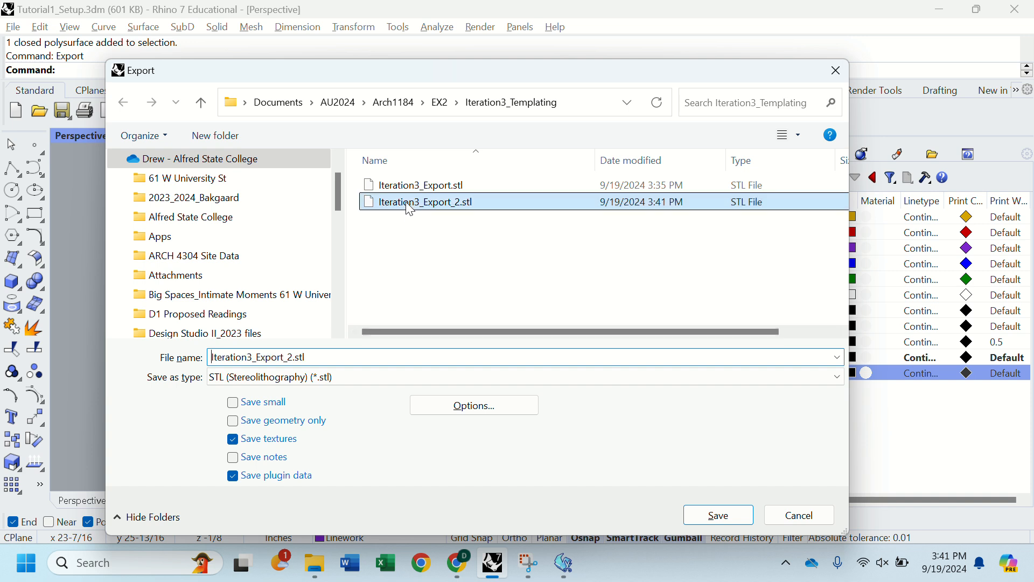
left_click(293, 358)
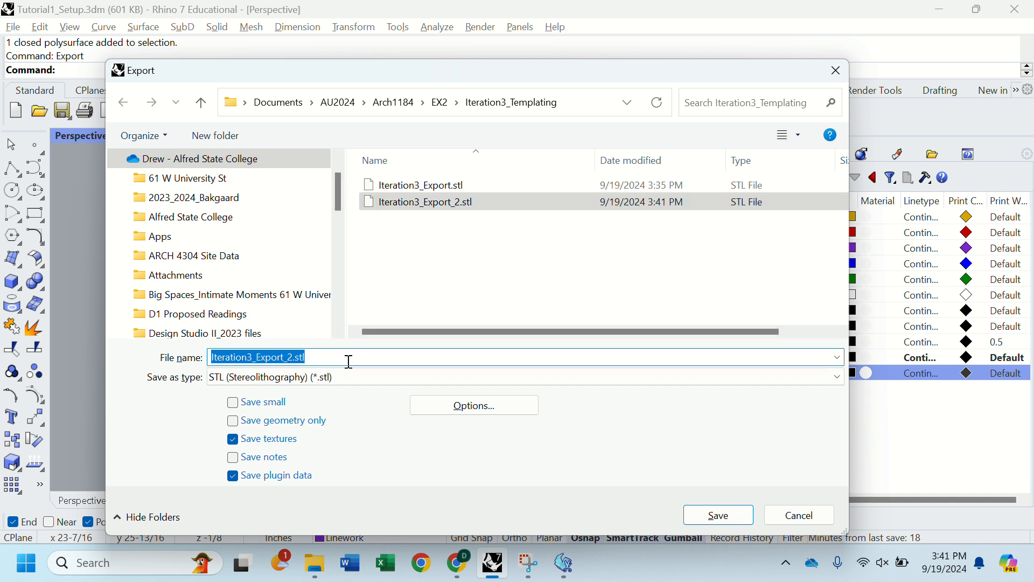
left_click(295, 359)
type("_")
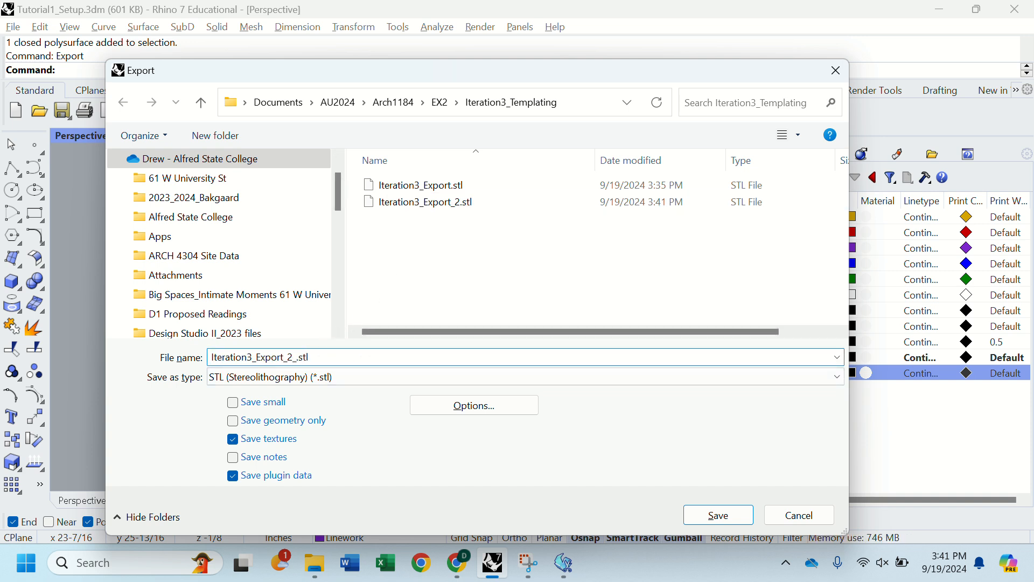
type("RightVol")
key("Return")
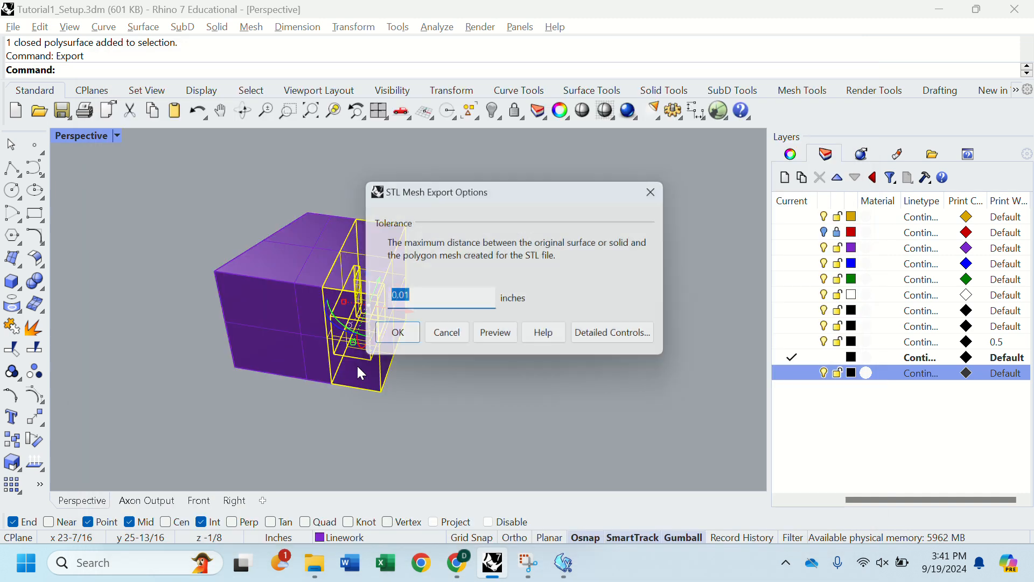
type("0.01")
left_click(413, 335)
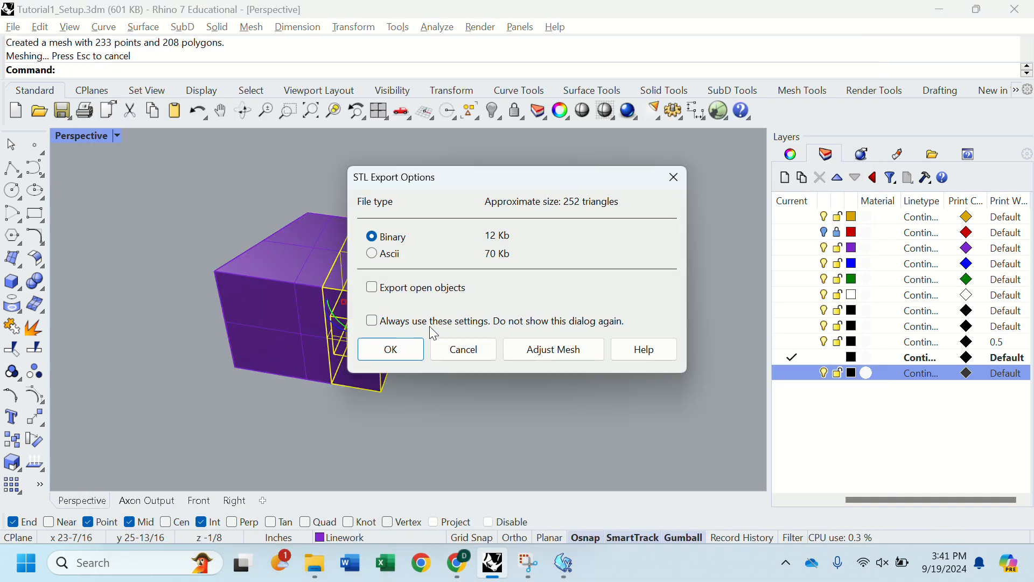
left_click(413, 352)
Switch to Pepakura Designer and open Iteration3_Export_2.stl in place of the current model, importing it in binary format.
left_click(565, 574)
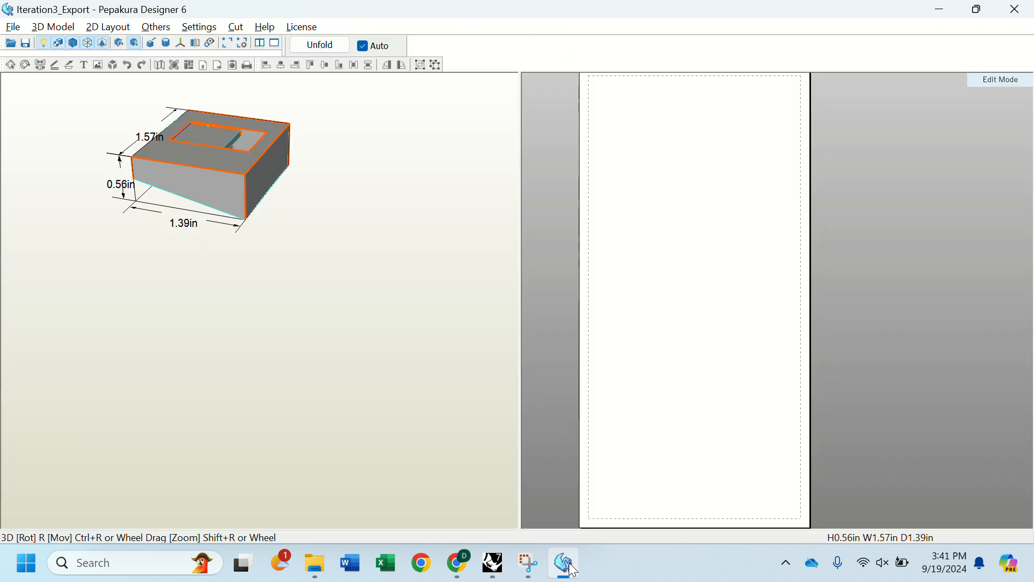
right_click_drag(161, 108, 188, 127)
left_click(12, 28)
left_click(54, 64)
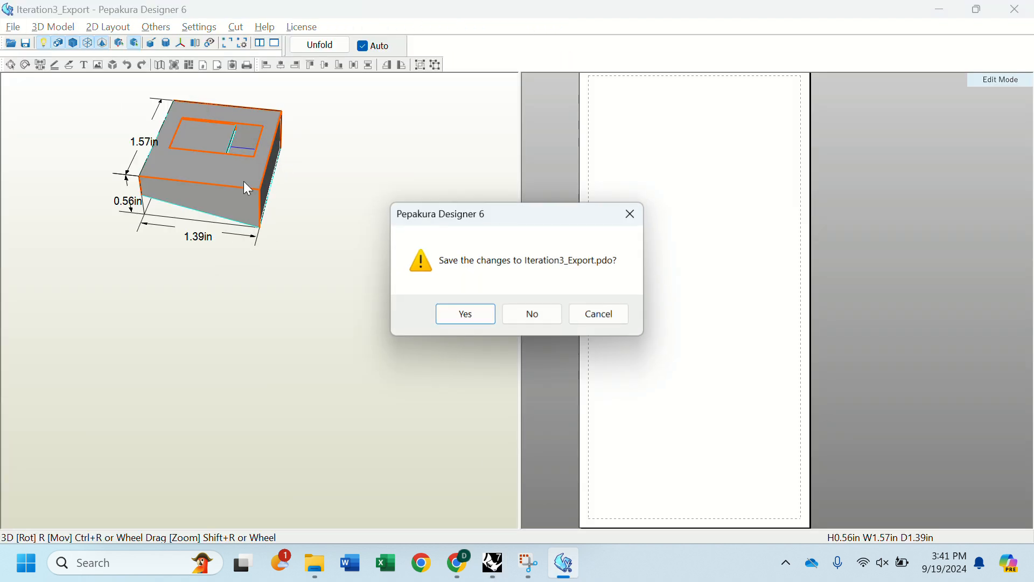
left_click(445, 317)
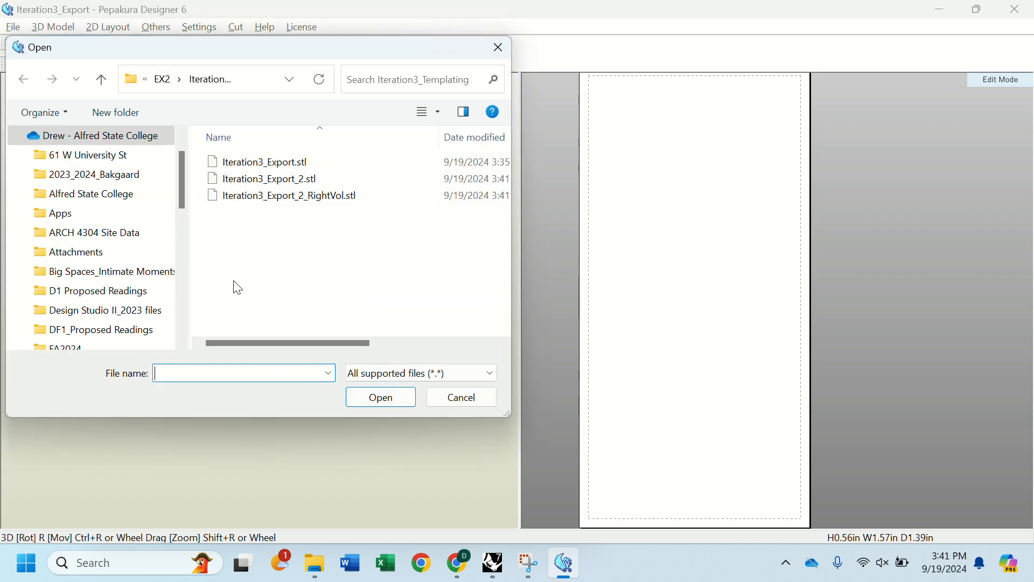
left_click(266, 182)
left_click(393, 398)
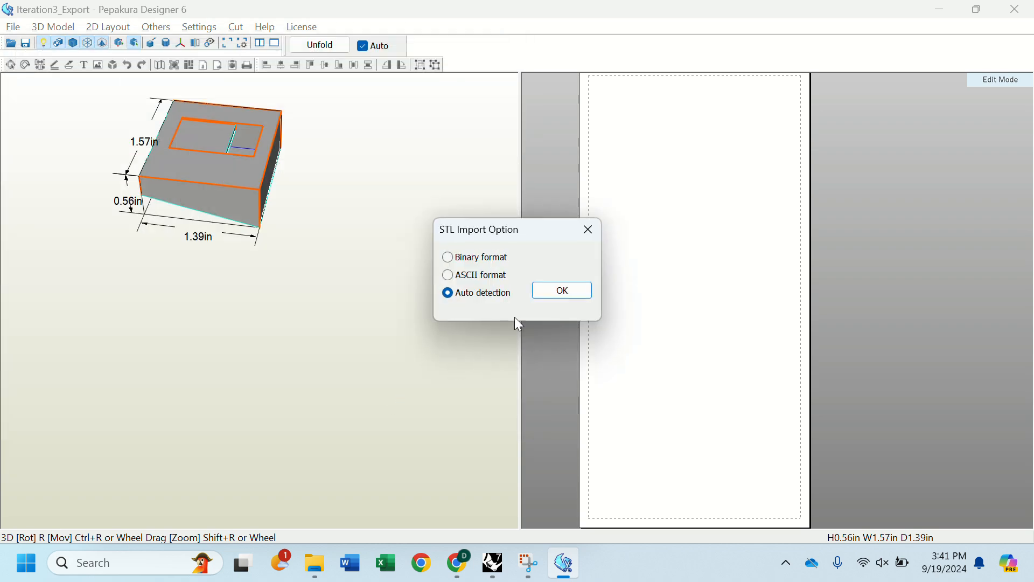
left_click(448, 257)
left_click(560, 291)
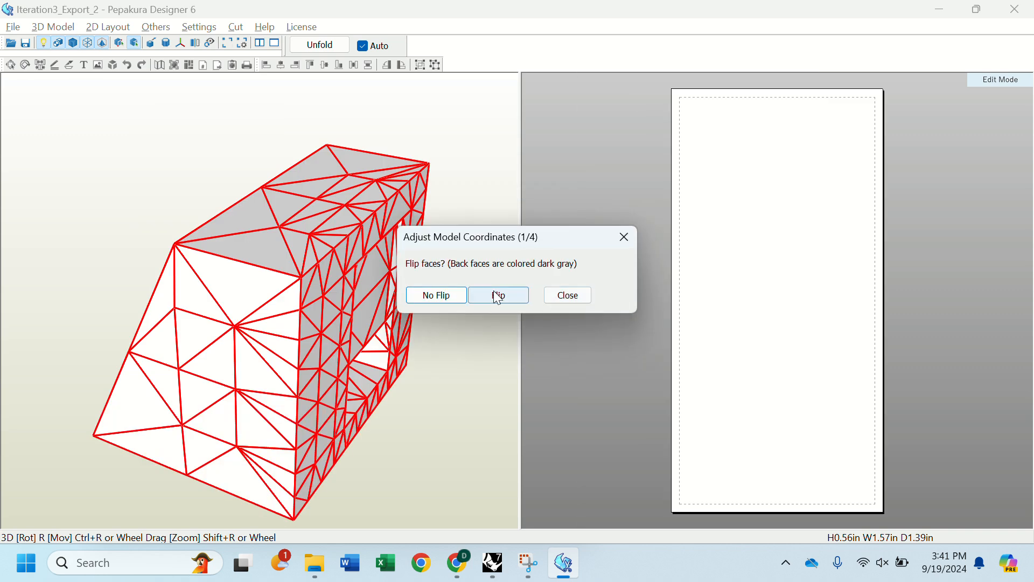
Finish the model import without flipping faces or changing the front direction, accepting a scale of 0.393701 in per original unit.
left_click(441, 298)
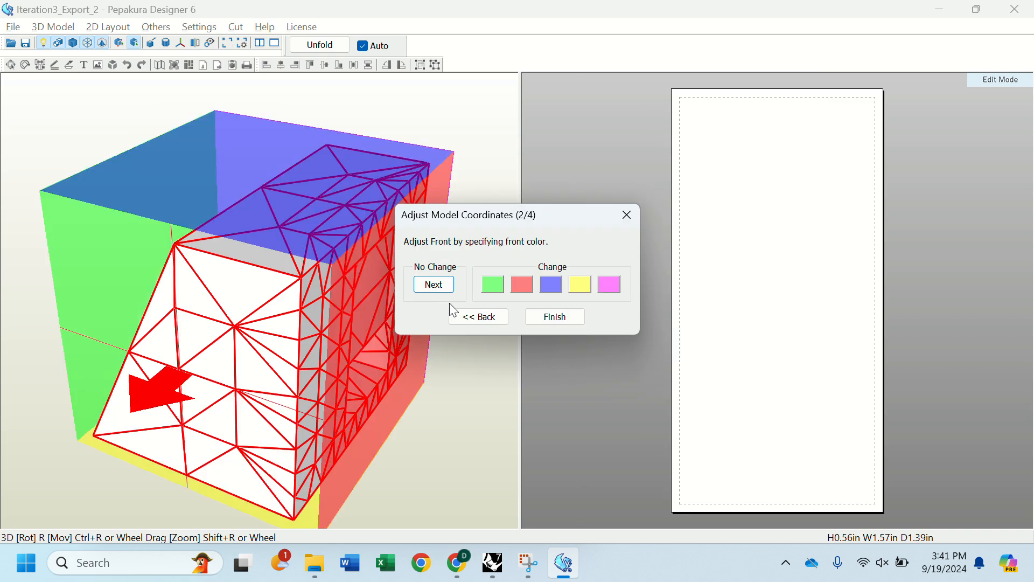
left_click(546, 319)
left_click(546, 320)
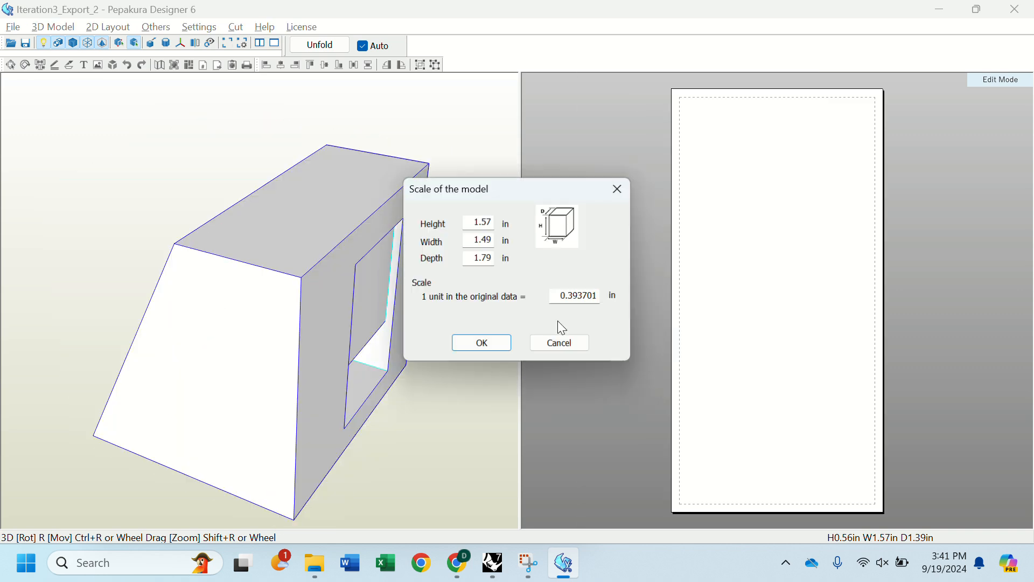
left_click(492, 341)
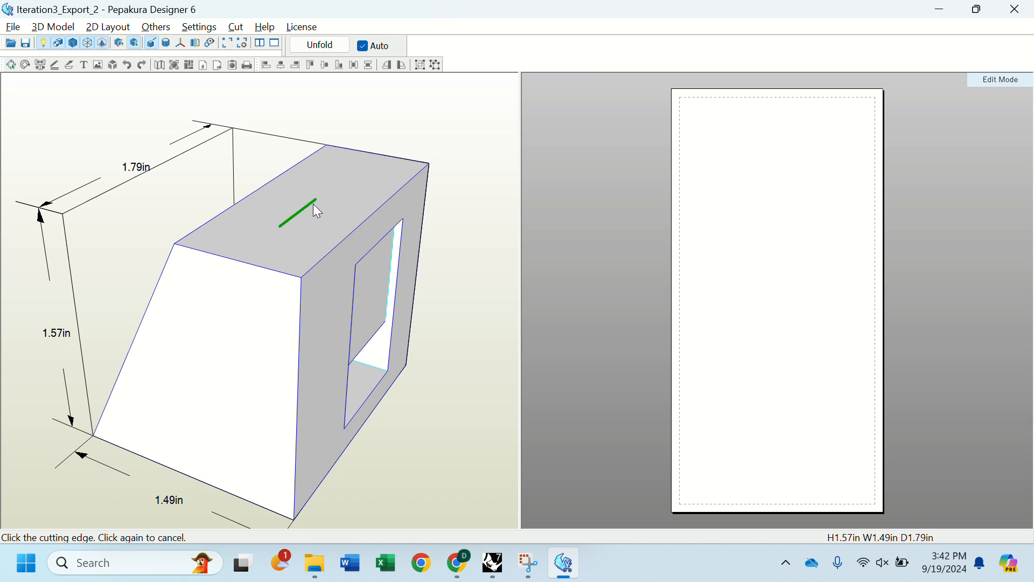
Unfold the imported block into 2D pattern parts with automatic unfolding.
mouse_move(313, 203)
right_mouse_down()
mouse_move(306, 215)
mouse_move(309, 206)
right_mouse_up()
scroll(309, 206, "up", 3)
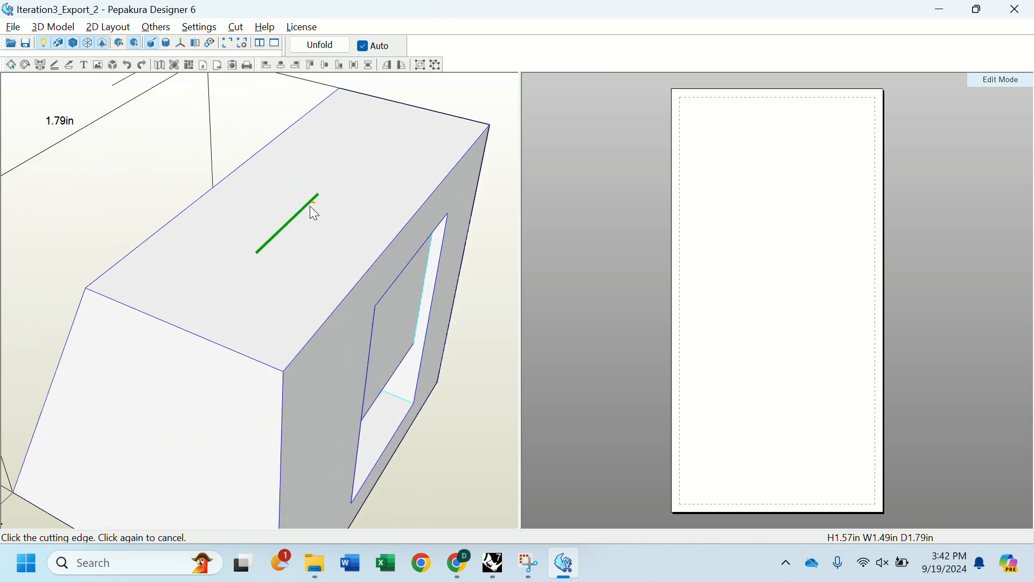
scroll(309, 205, "down", 3)
left_click(320, 45)
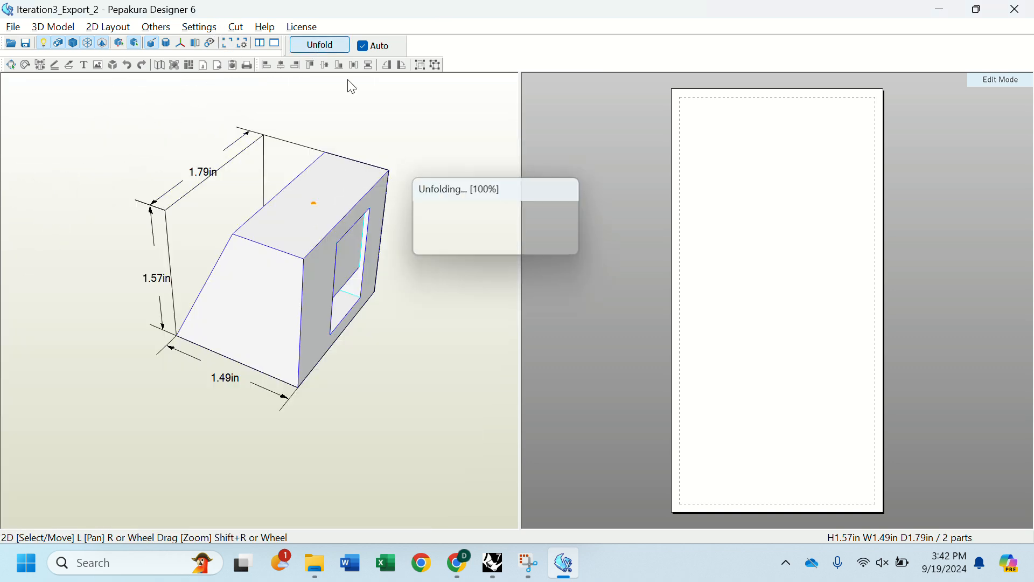